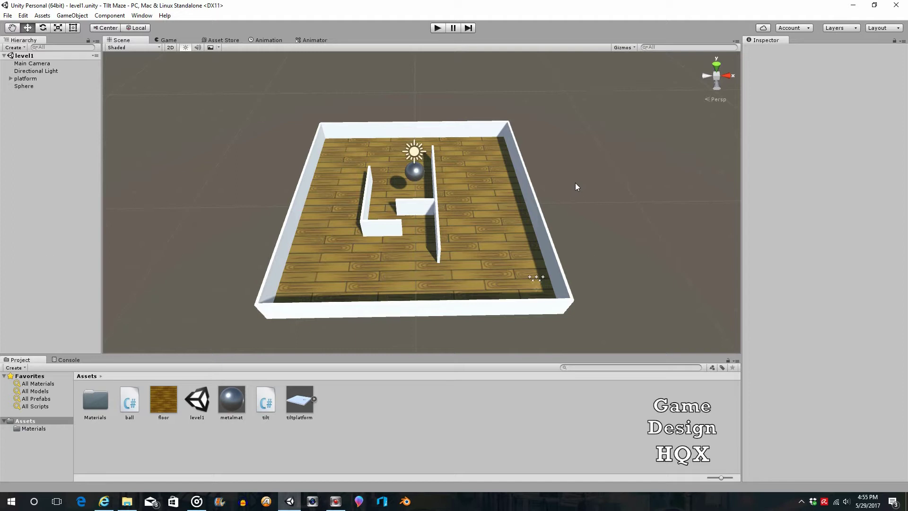
- Inspect the tiltplatform model's import settings (Scale Factor 5) and browse the GameObject > 3D Object menu
{"action": "left_click", "coordinate": [298, 404]}
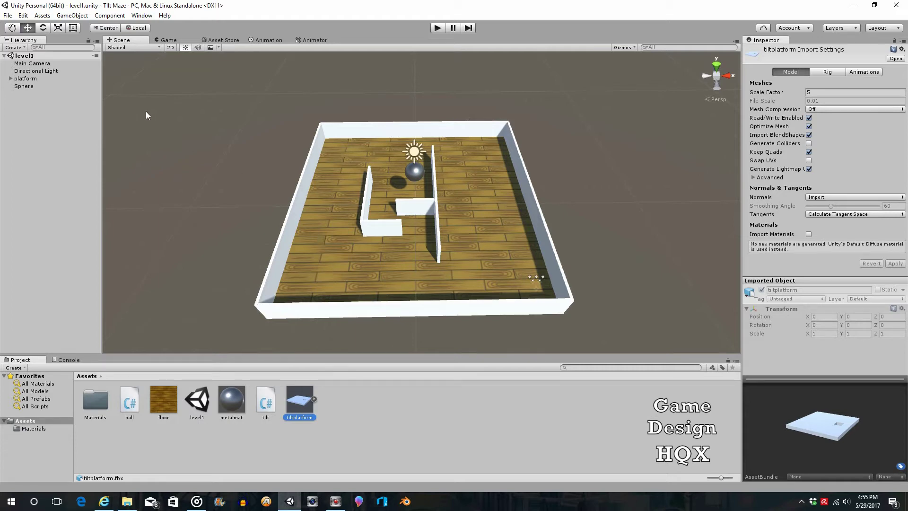
{"action": "left_click", "coordinate": [70, 16]}
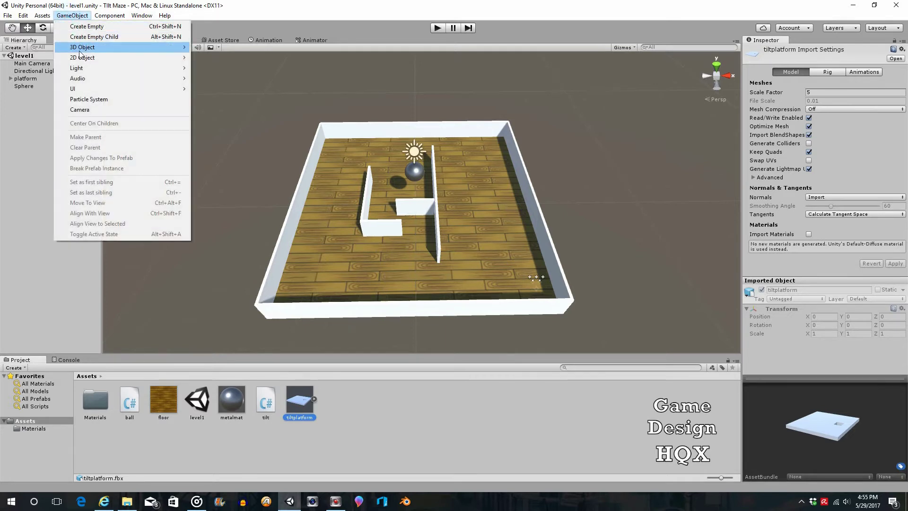
{"action": "mouse_move", "coordinate": [81, 50]}
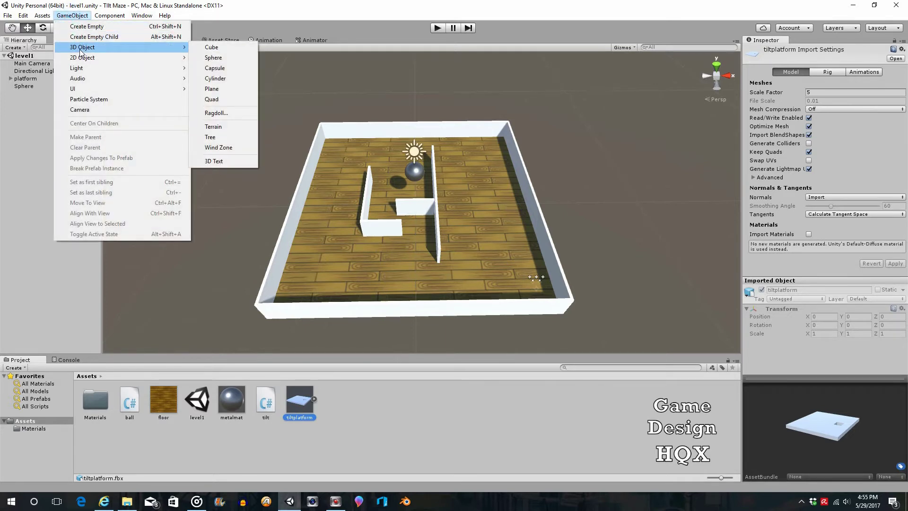
{"action": "left_click", "coordinate": [310, 6]}
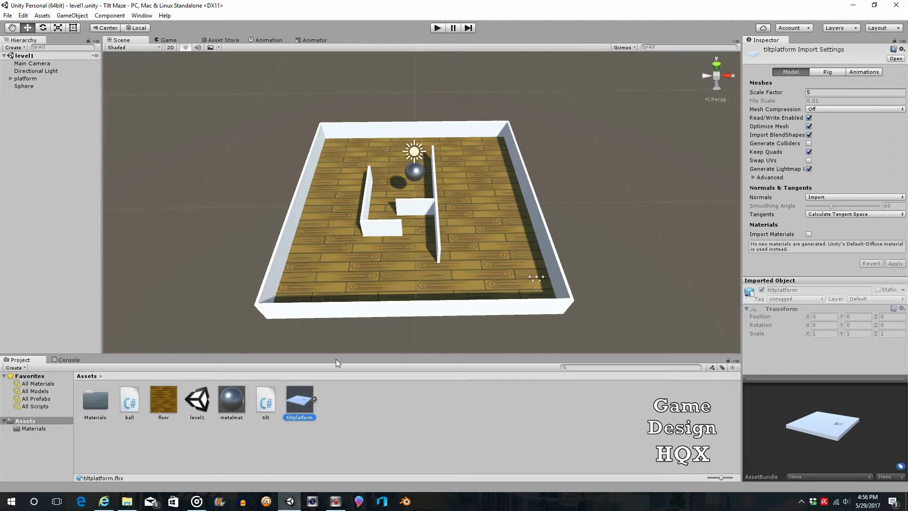
- Place the tiltplatform model in level1 and orbit to view its white walled tray around the maze
{"action": "left_click_drag", "start_coordinate": [305, 406], "coordinate": [58, 161]}
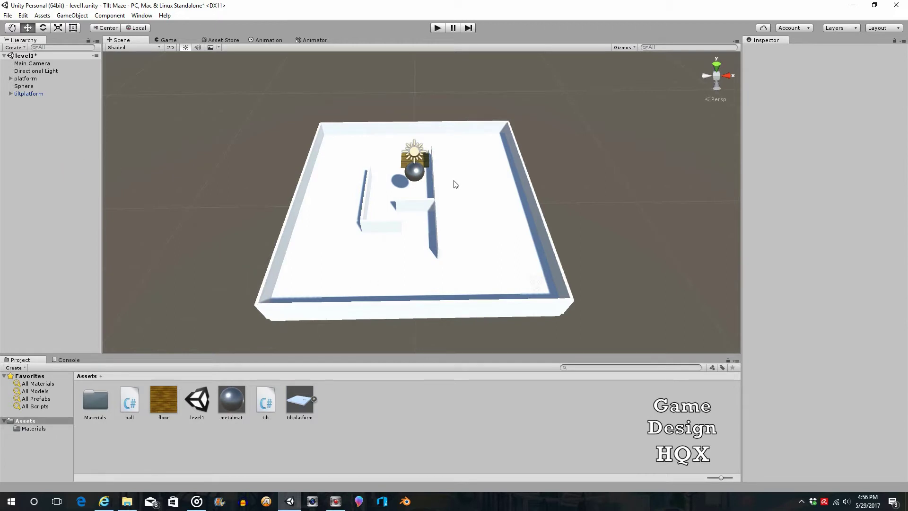
{"action": "middle_click_drag", "start_coordinate": [450, 129], "coordinate": [451, 142]}
{"action": "mouse_move", "coordinate": [451, 142]}
{"action": "left_mouse_down", "text": "alt"}
{"action": "mouse_move", "coordinate": [513, 125]}
{"action": "mouse_move", "coordinate": [501, 148]}
{"action": "mouse_move", "coordinate": [671, 192]}
{"action": "mouse_move", "coordinate": [594, 186]}
{"action": "mouse_move", "coordinate": [458, 150]}
{"action": "left_mouse_up", "text": "alt"}
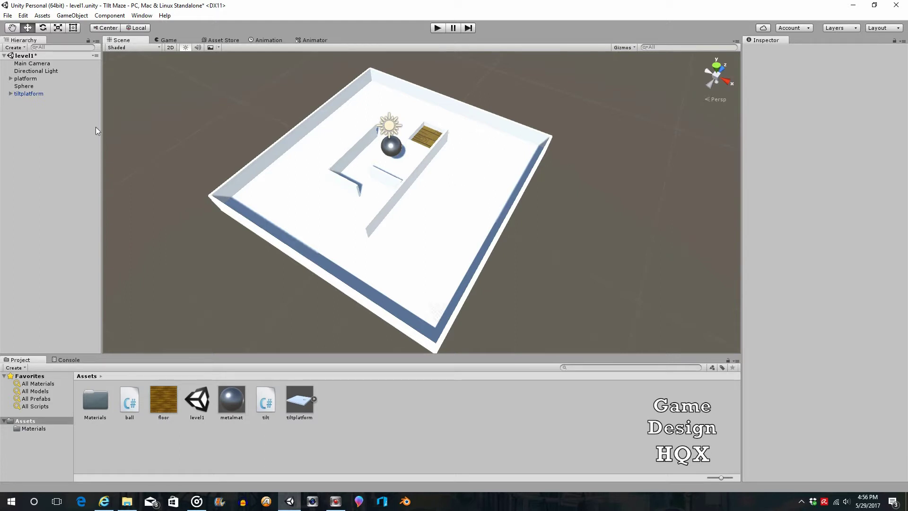
{"action": "left_click", "coordinate": [299, 399]}
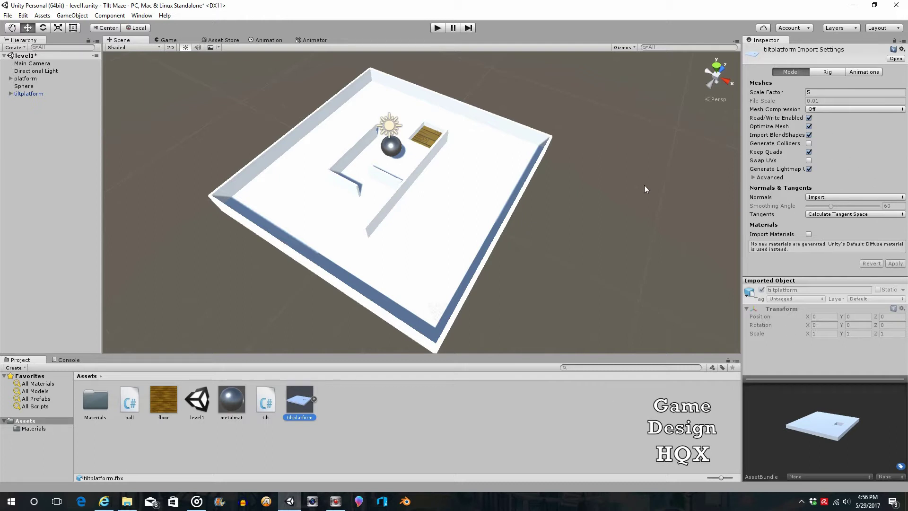
- Expand platform and tiltplatform in the Hierarchy to reveal their children
{"action": "left_click", "coordinate": [32, 112]}
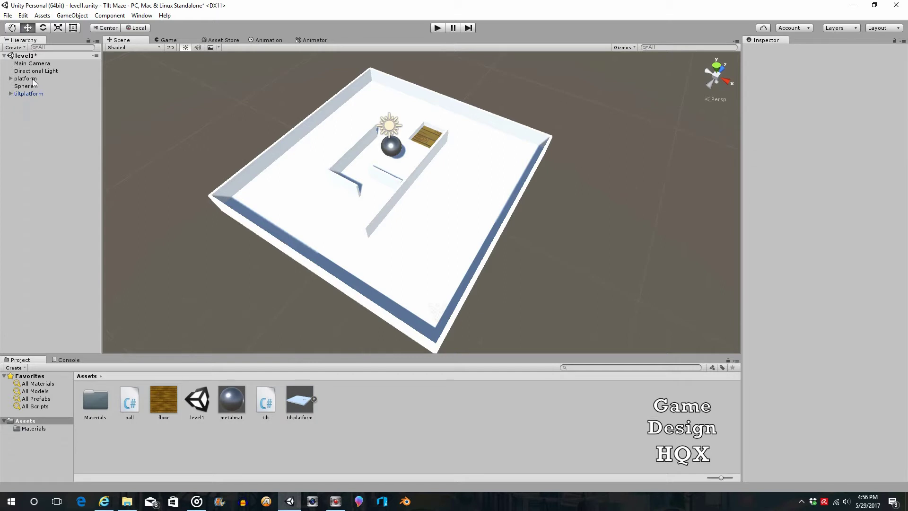
{"action": "left_click", "coordinate": [33, 79]}
{"action": "left_click", "coordinate": [29, 93]}
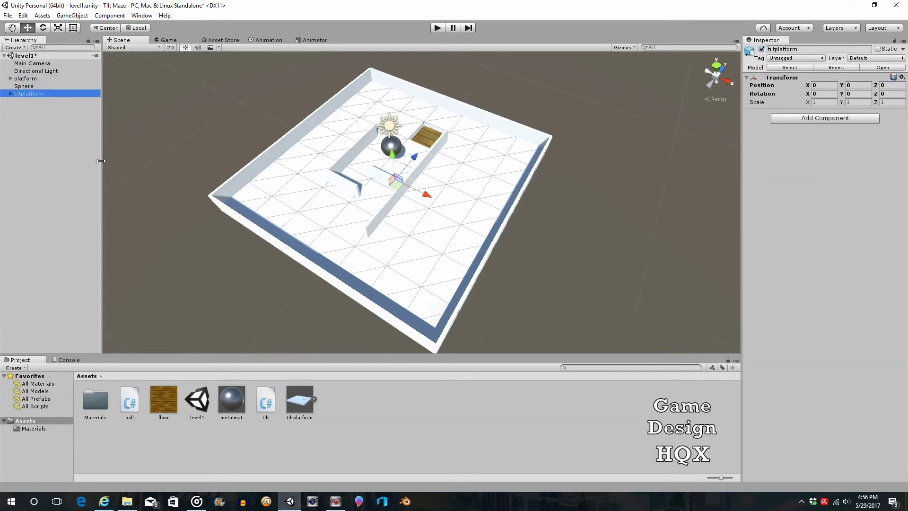
{"action": "left_click", "coordinate": [11, 79]}
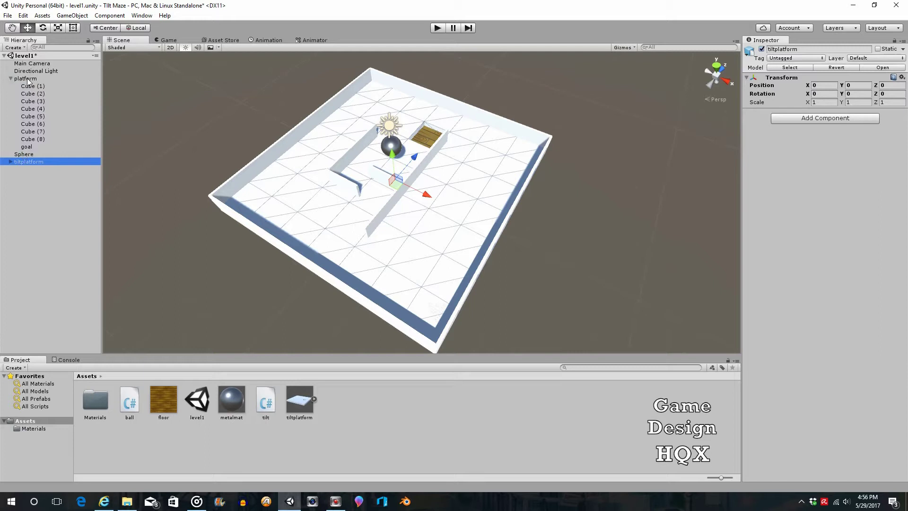
{"action": "left_click", "coordinate": [10, 162]}
{"action": "left_click", "coordinate": [10, 162]}
- Reparent Cube (1) through Cube (8) and goal from platform onto tiltplatform
{"action": "left_click", "coordinate": [40, 87]}
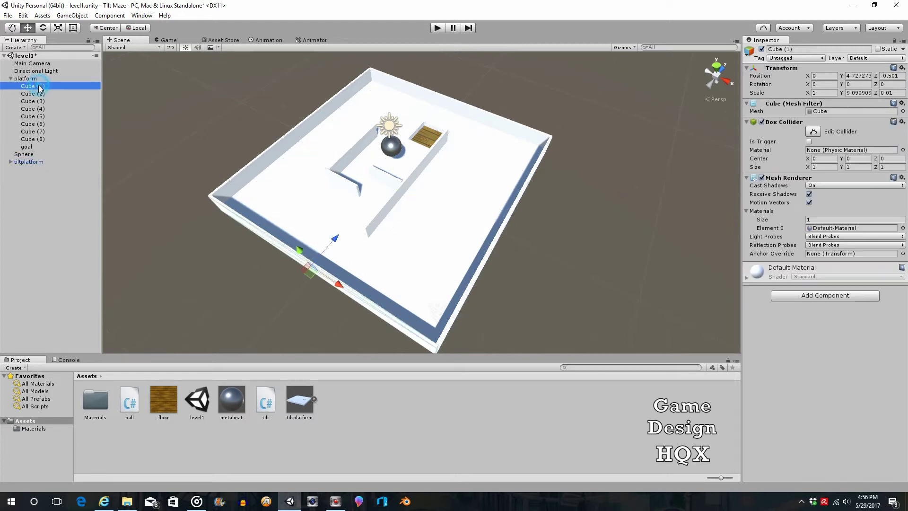
{"action": "left_click", "coordinate": [37, 146], "text": "shift"}
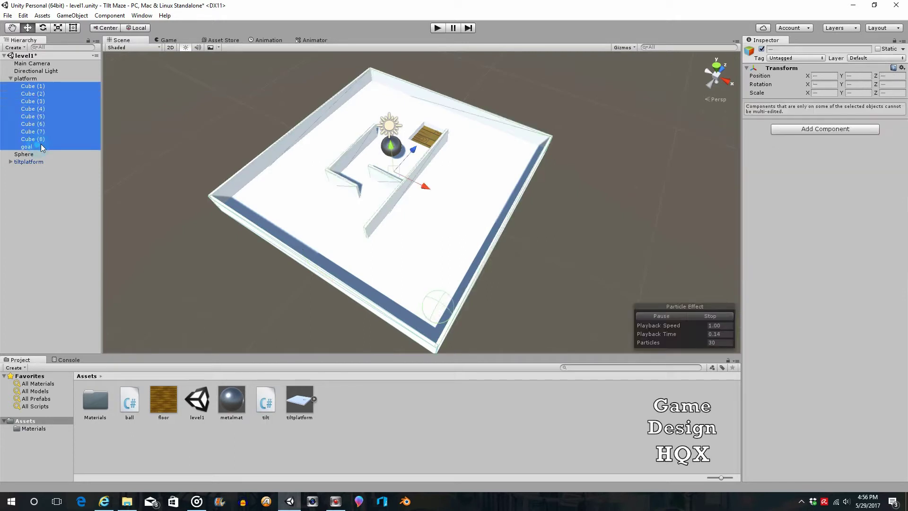
{"action": "left_click_drag", "start_coordinate": [35, 104], "coordinate": [45, 164]}
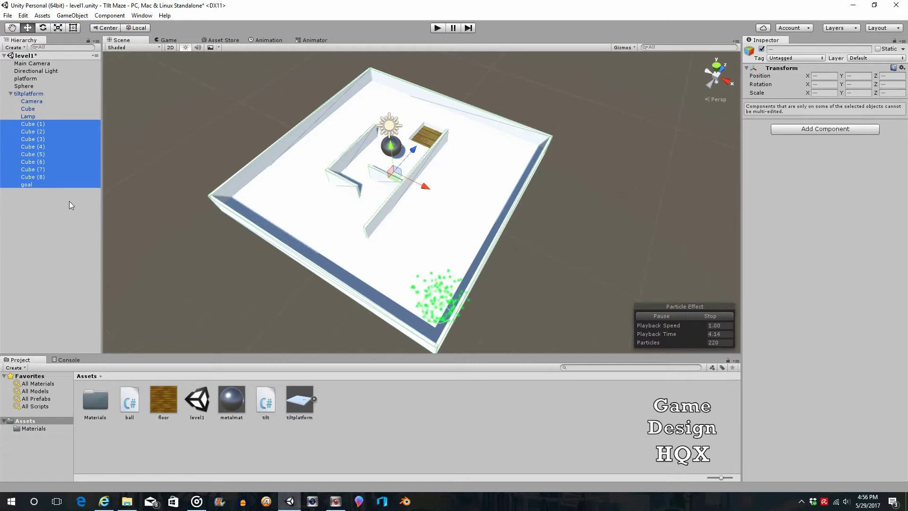
{"action": "left_click", "coordinate": [82, 101]}
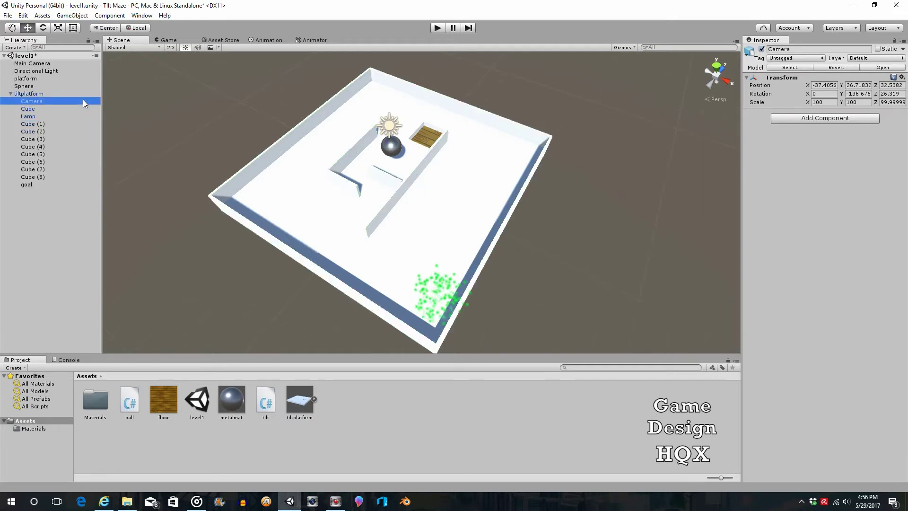
{"action": "left_click", "coordinate": [11, 94]}
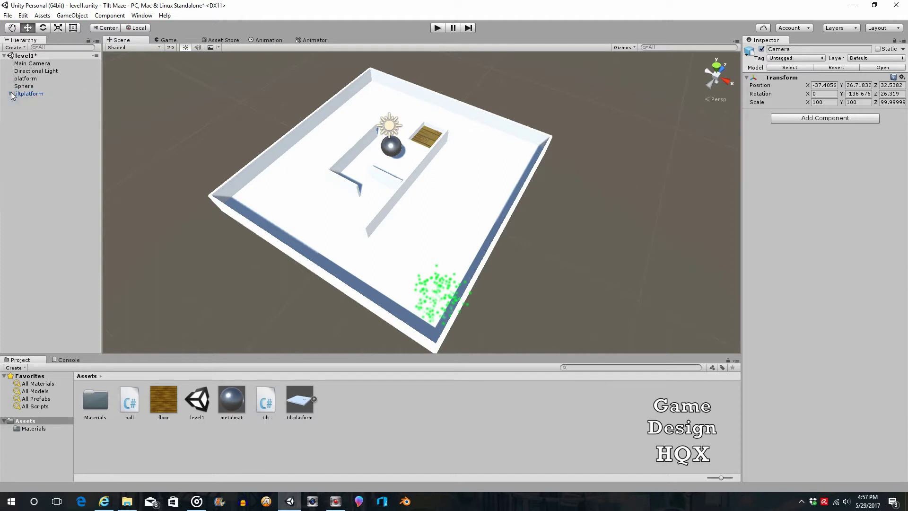
{"action": "left_click", "coordinate": [26, 79]}
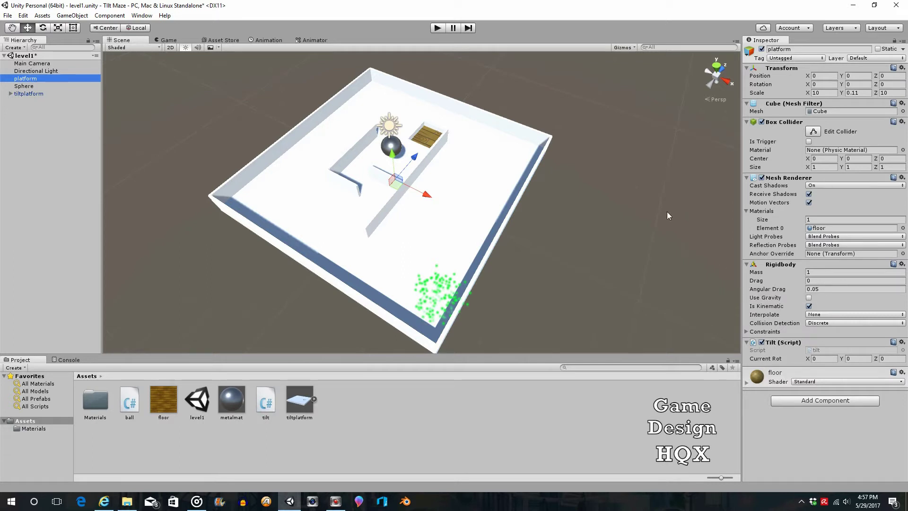
- Attach the Tilt script and a gravity-enabled Rigidbody to tiltplatform
{"action": "left_click", "coordinate": [37, 117]}
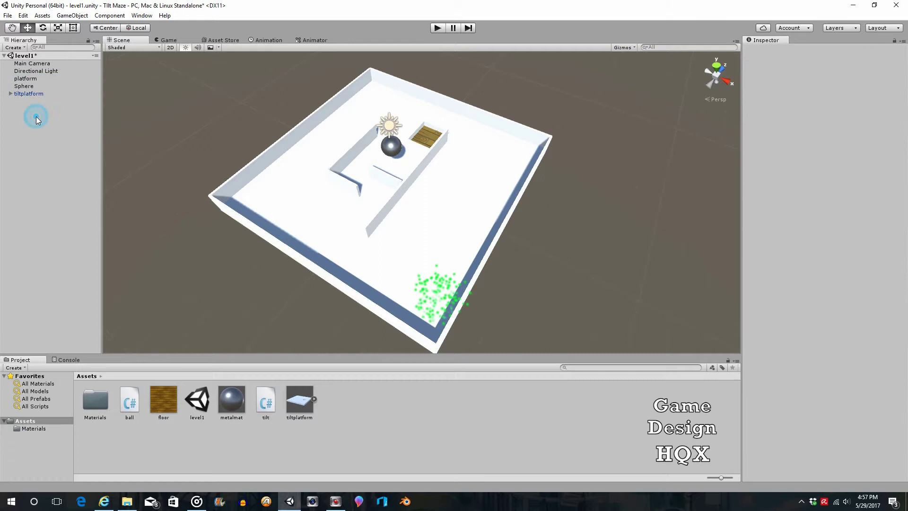
{"action": "left_click", "coordinate": [31, 95]}
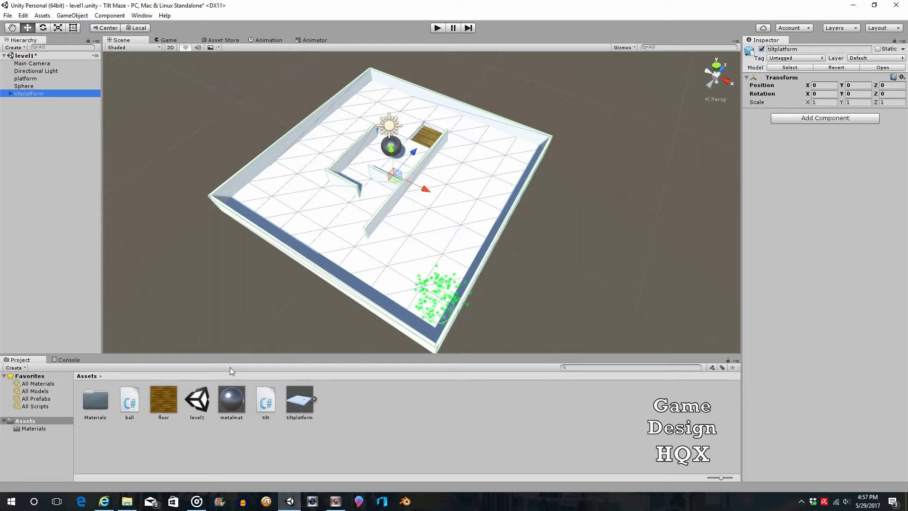
{"action": "left_click_drag", "start_coordinate": [266, 402], "coordinate": [841, 161]}
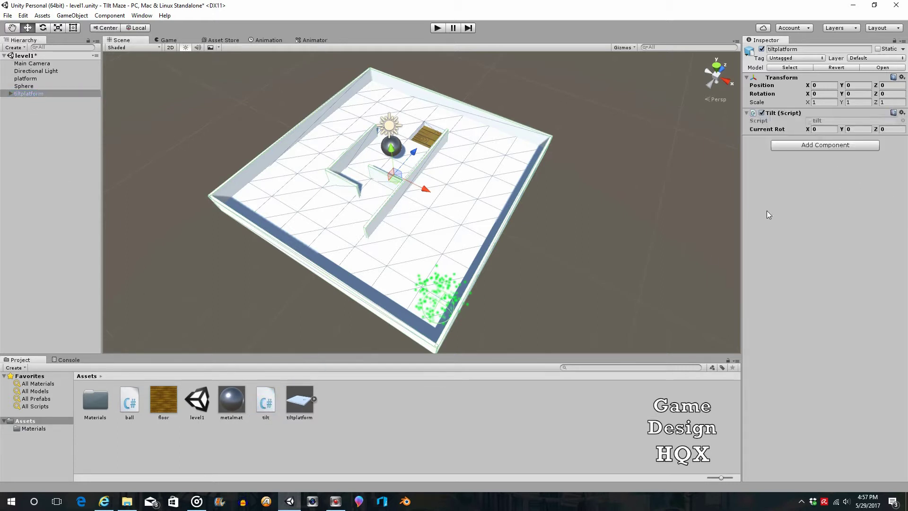
{"action": "left_click", "coordinate": [806, 146]}
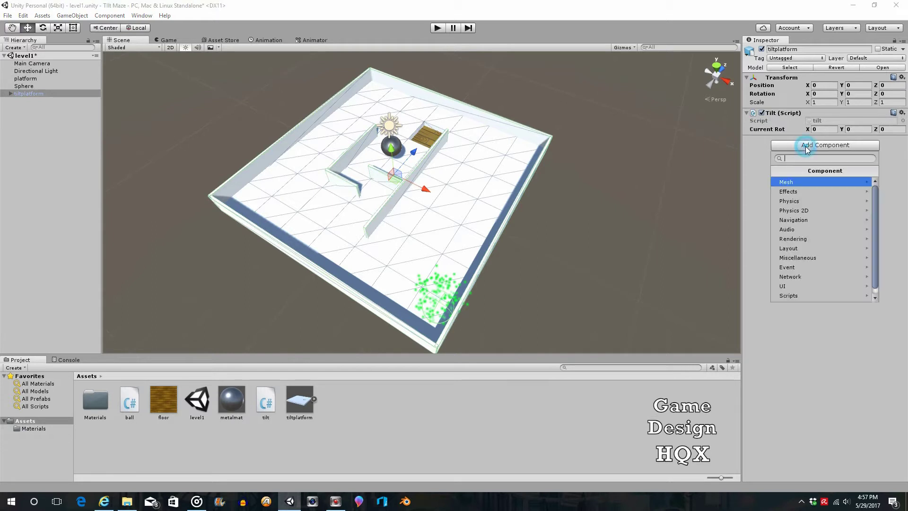
{"action": "left_click", "coordinate": [799, 202]}
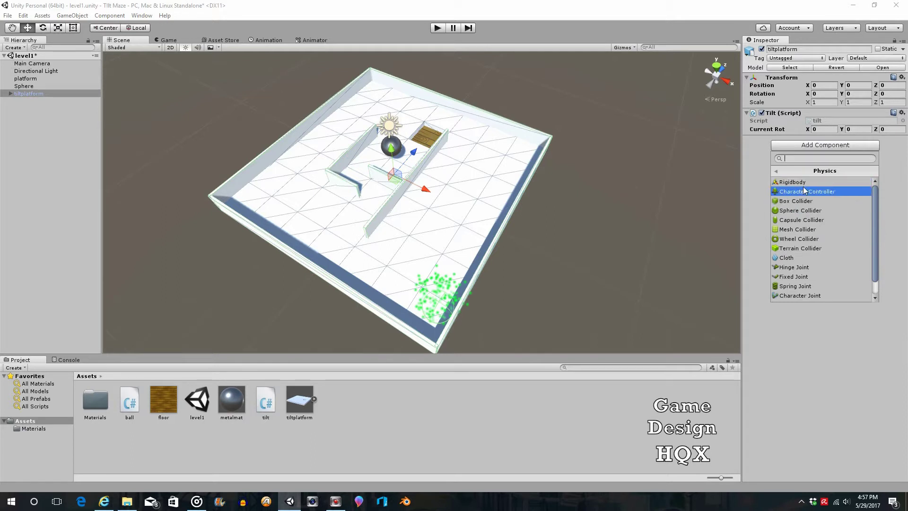
{"action": "left_click", "coordinate": [803, 184]}
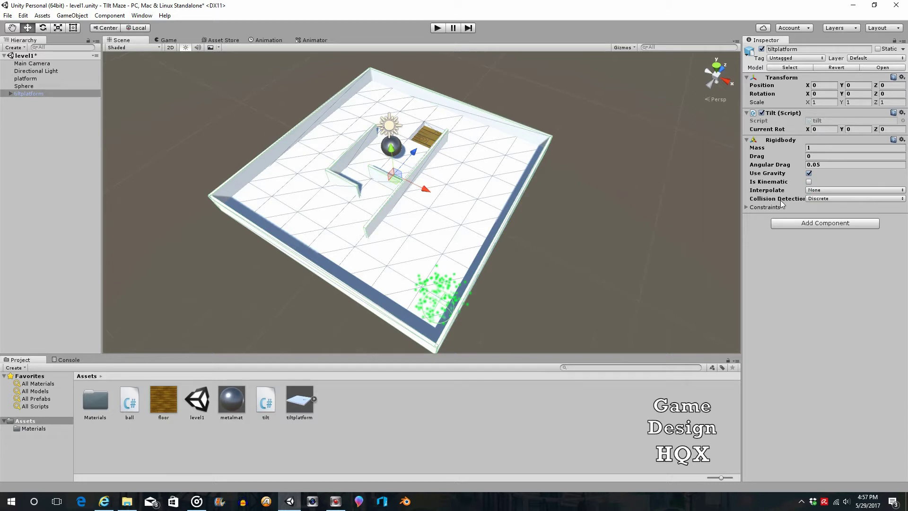
- Add a Box Collider to tiltplatform from the Physics components
{"action": "left_click", "coordinate": [791, 222]}
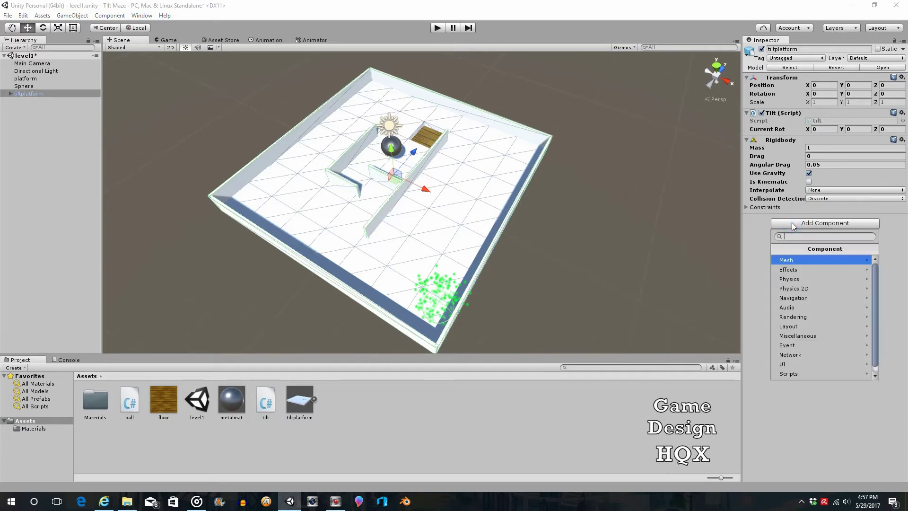
{"action": "left_click", "coordinate": [751, 237]}
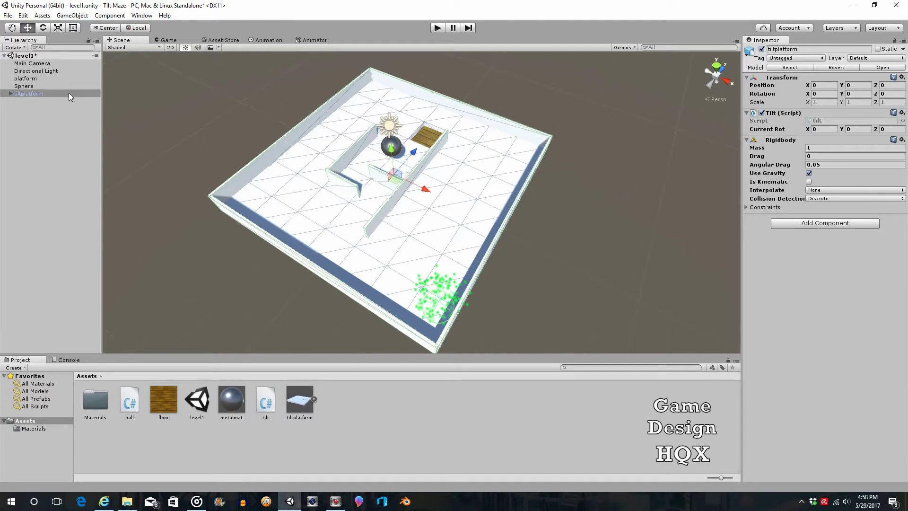
{"action": "left_click", "coordinate": [804, 227]}
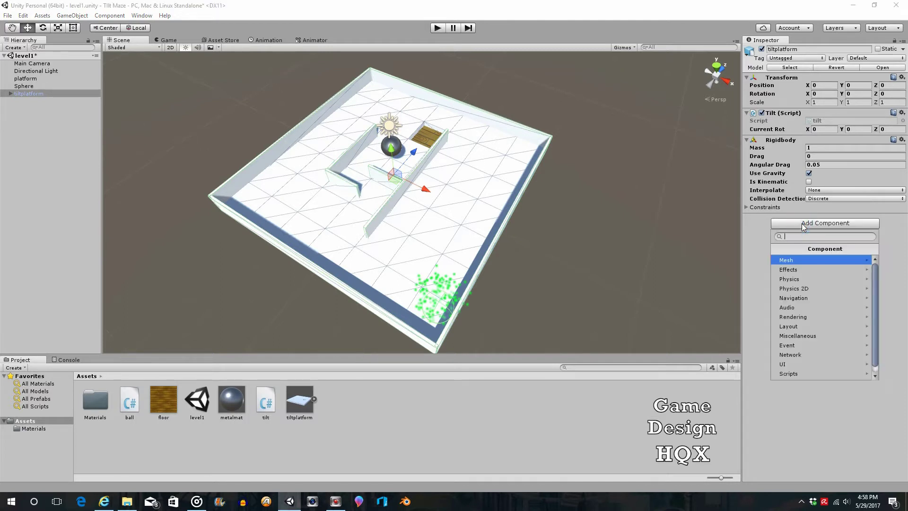
{"action": "left_click", "coordinate": [801, 279]}
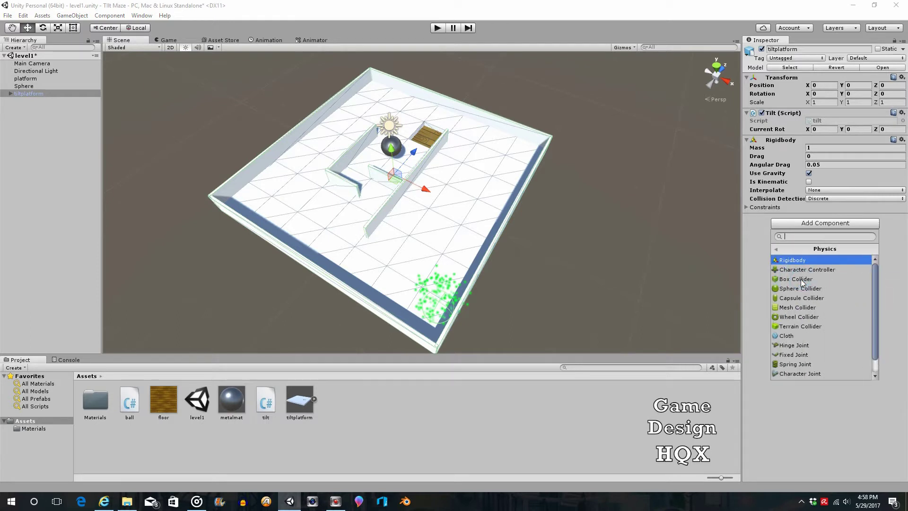
{"action": "left_click", "coordinate": [802, 280]}
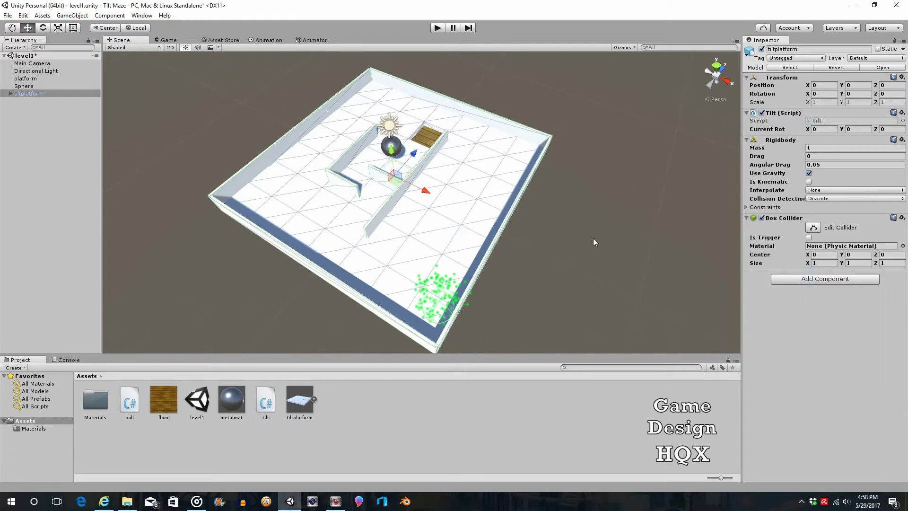
{"action": "left_click_drag", "start_coordinate": [594, 241], "coordinate": [613, 188], "text": "alt"}
- Create a new material in Assets named blackmat
{"action": "scroll", "coordinate": [605, 190], "scroll_direction": "down", "scroll_amount": 2}
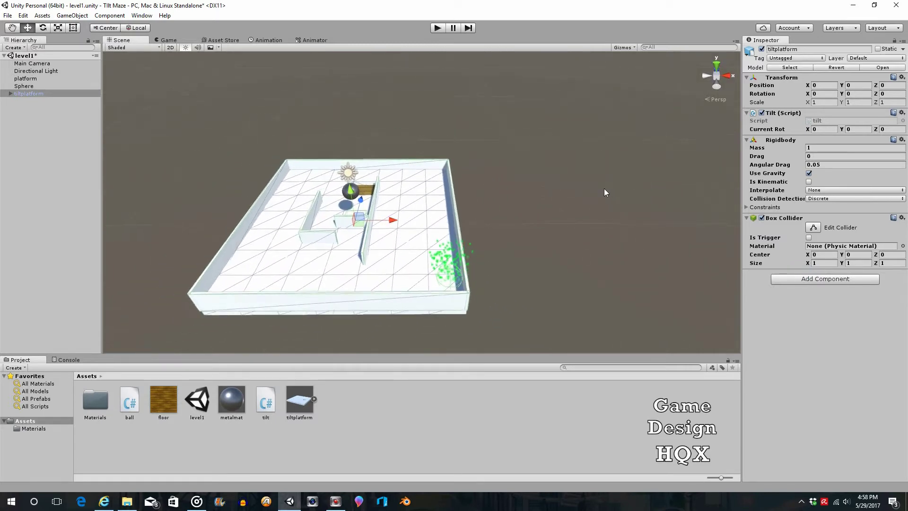
{"action": "scroll", "coordinate": [604, 188], "scroll_direction": "down", "scroll_amount": 1}
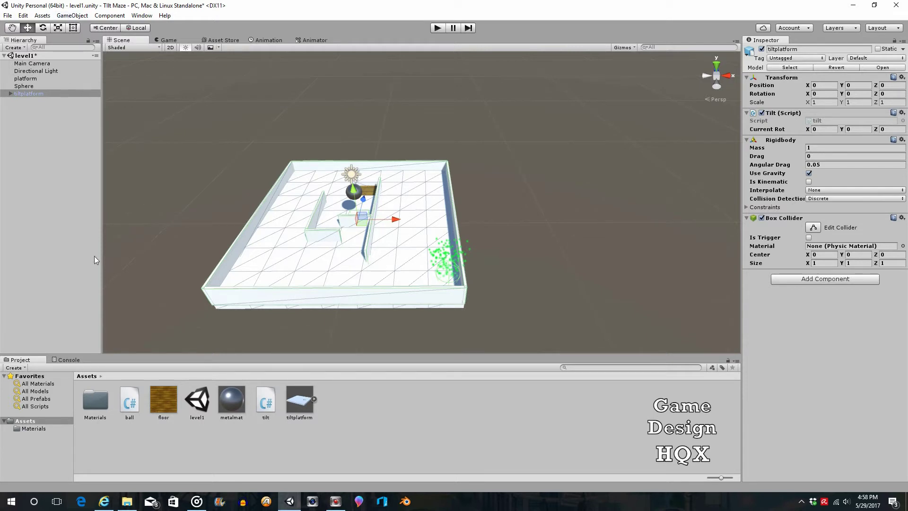
{"action": "right_click", "coordinate": [373, 415]}
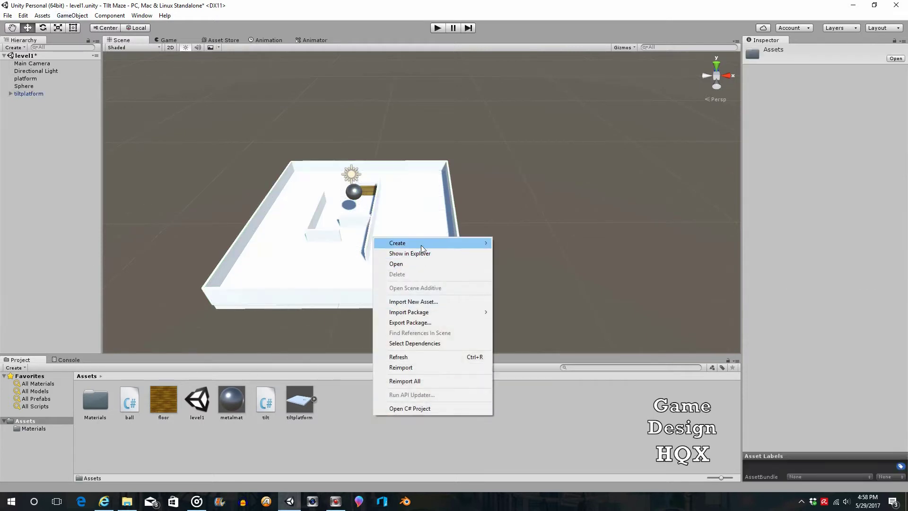
{"action": "mouse_move", "coordinate": [420, 245]}
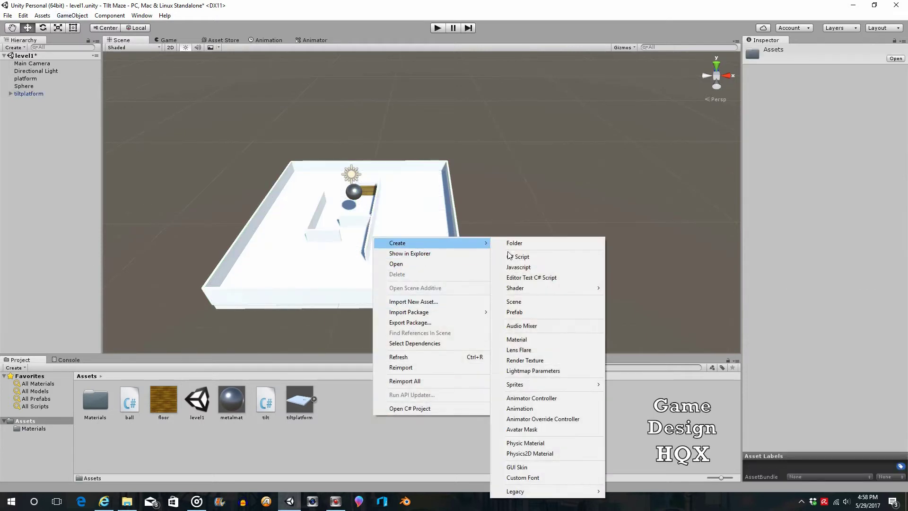
{"action": "left_click", "coordinate": [517, 339]}
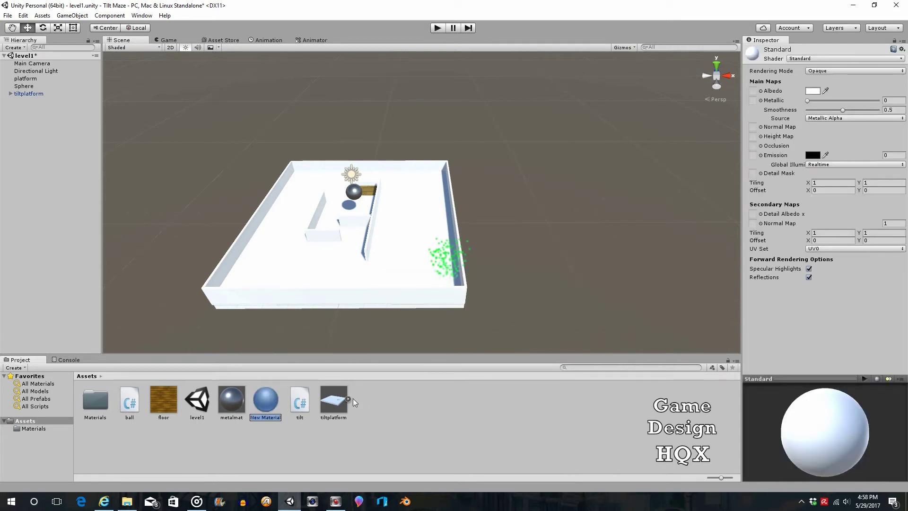
{"action": "type", "text": "blackmat"}
{"action": "left_click", "coordinate": [408, 408]}
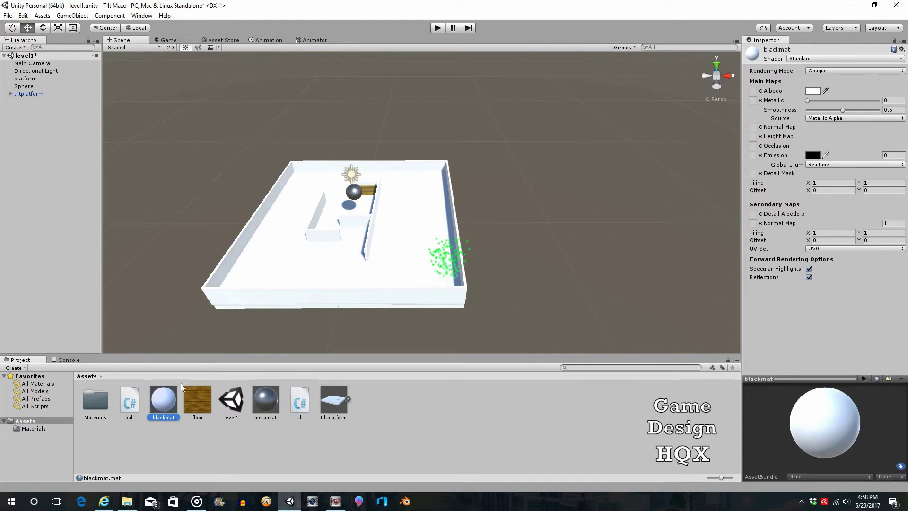
- Give blackmat a dark grey Albedo and apply it to the maze floor
{"action": "left_click", "coordinate": [812, 92]}
{"action": "left_click_drag", "start_coordinate": [53, 103], "coordinate": [1, 101]}
{"action": "left_click", "coordinate": [107, 6]}
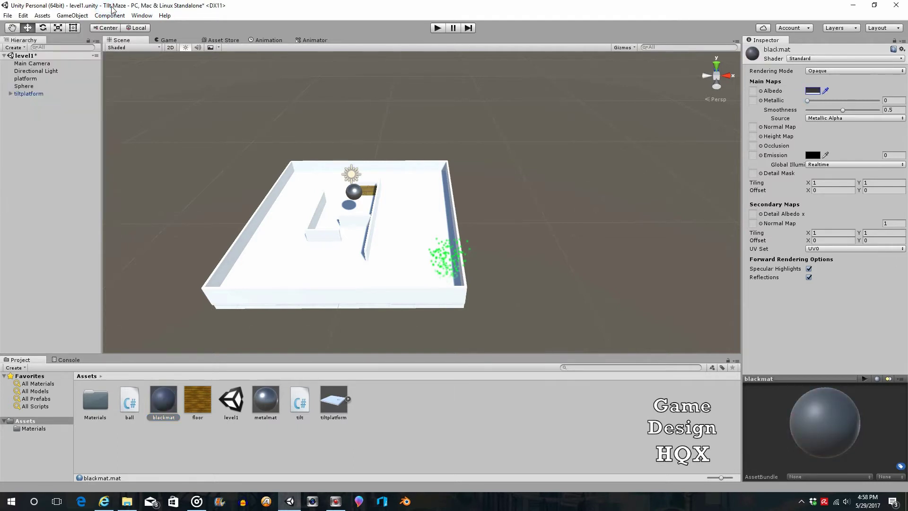
{"action": "left_click_drag", "start_coordinate": [164, 402], "coordinate": [251, 263]}
{"action": "middle_click_drag", "start_coordinate": [489, 184], "coordinate": [485, 213]}
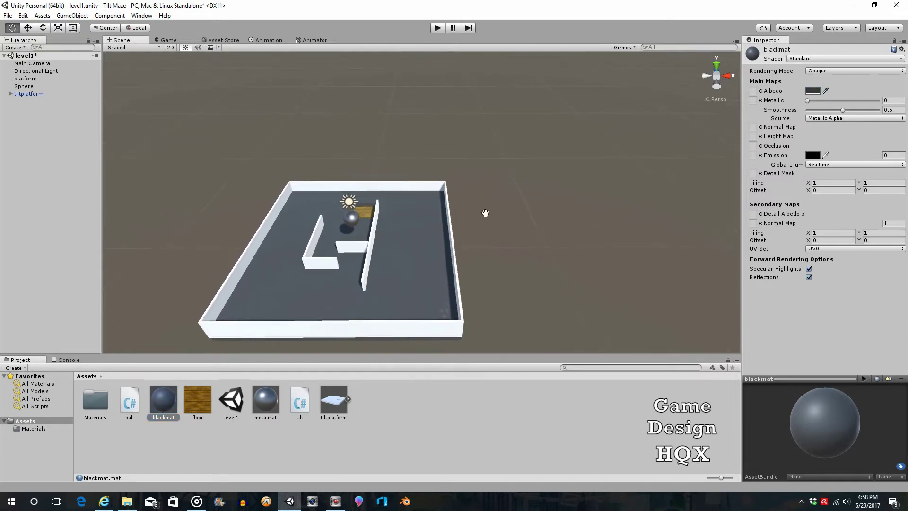
{"action": "scroll", "coordinate": [486, 213], "scroll_direction": "up", "scroll_amount": 2}
{"action": "scroll", "coordinate": [478, 251], "scroll_direction": "down", "scroll_amount": 3}
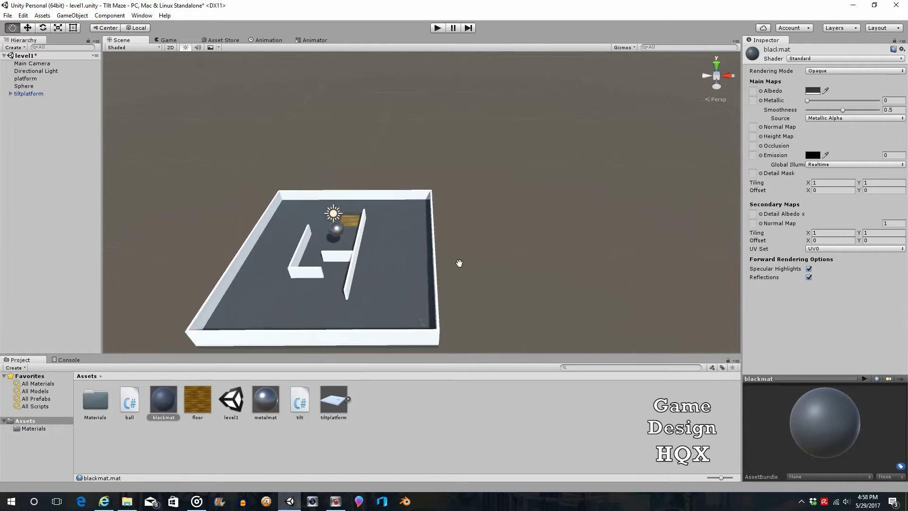
{"action": "middle_click_drag", "start_coordinate": [459, 262], "coordinate": [513, 233]}
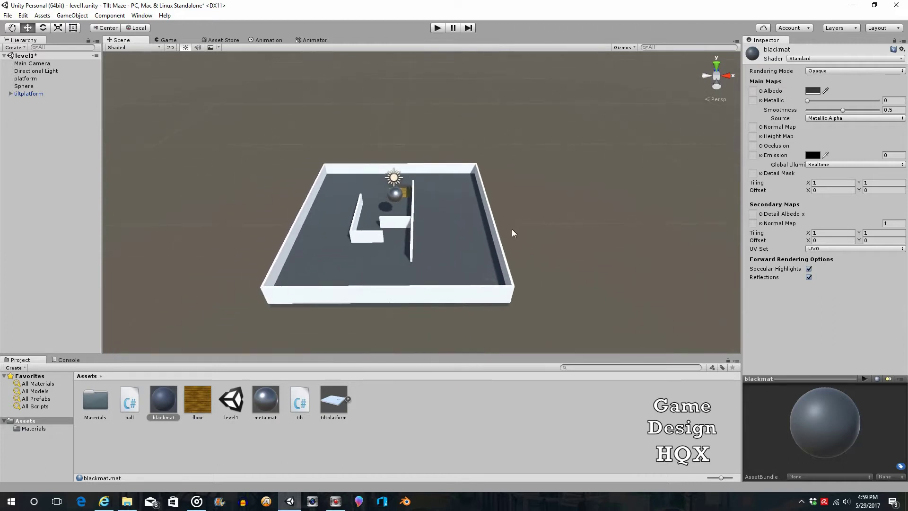
- Enable Edit Collider on tiltplatform's Box Collider and set its Size X to 10
{"action": "left_click", "coordinate": [34, 94]}
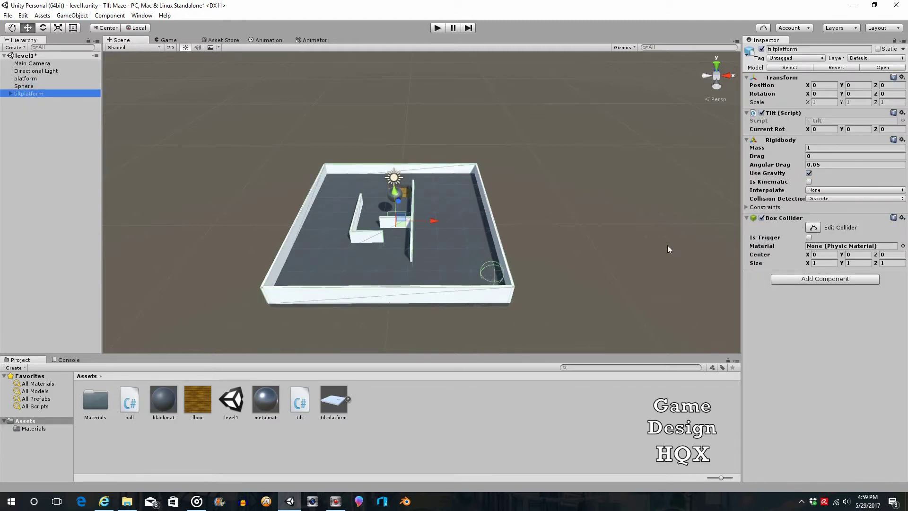
{"action": "left_click", "coordinate": [816, 227]}
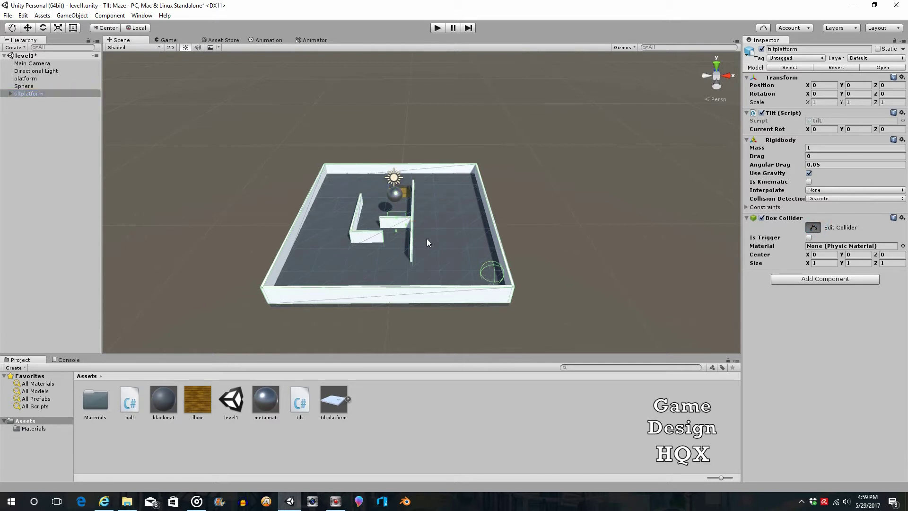
{"action": "left_click", "coordinate": [827, 263]}
{"action": "type", "text": "2"}
{"action": "key", "text": "Return"}
{"action": "type", "text": "5"}
{"action": "left_click_drag", "start_coordinate": [680, 225], "coordinate": [548, 222], "text": "alt"}
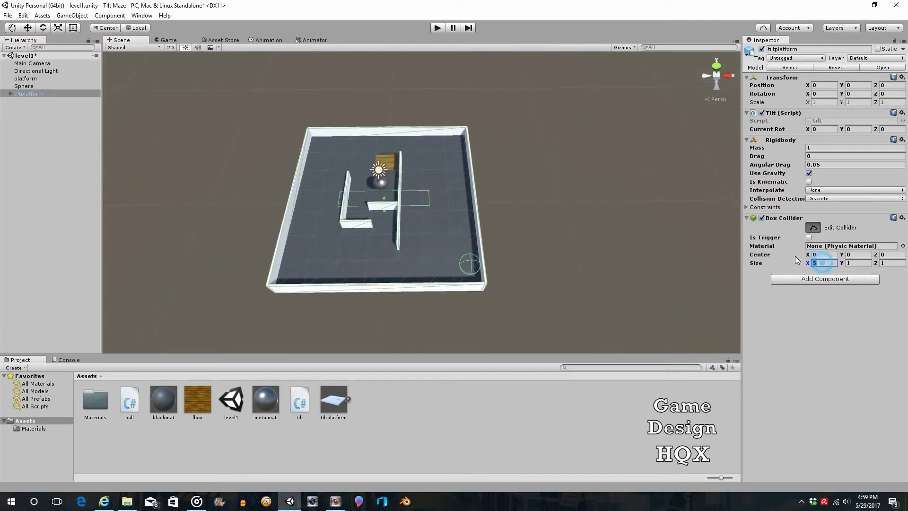
{"action": "type", "text": "10"}
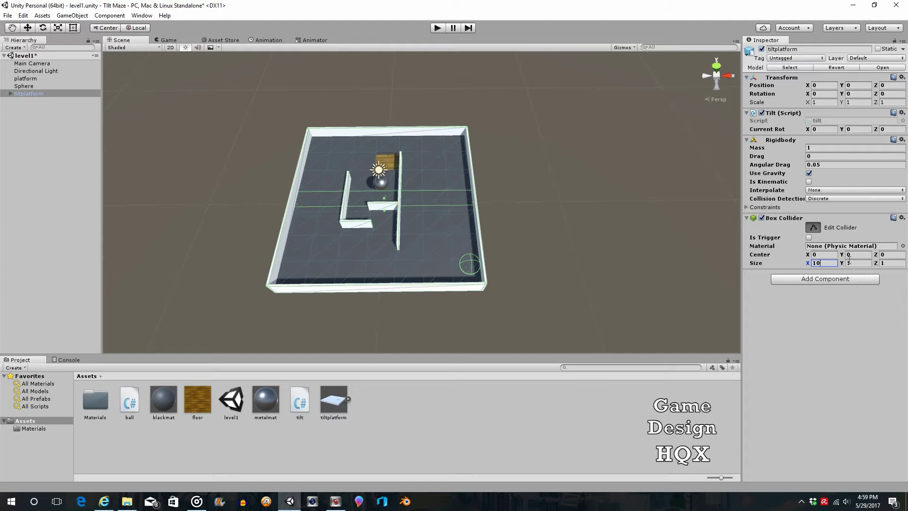
- Pull the collider's near edge so Size Z becomes 6.92720 with Center Z -1.4636
{"action": "left_click", "coordinate": [889, 263]}
{"action": "type", "text": "2"}
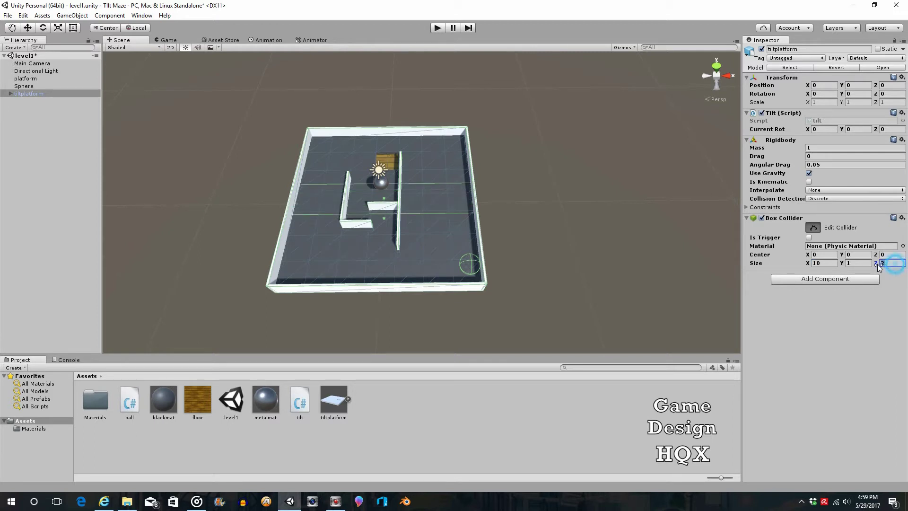
{"action": "type", "text": "4"}
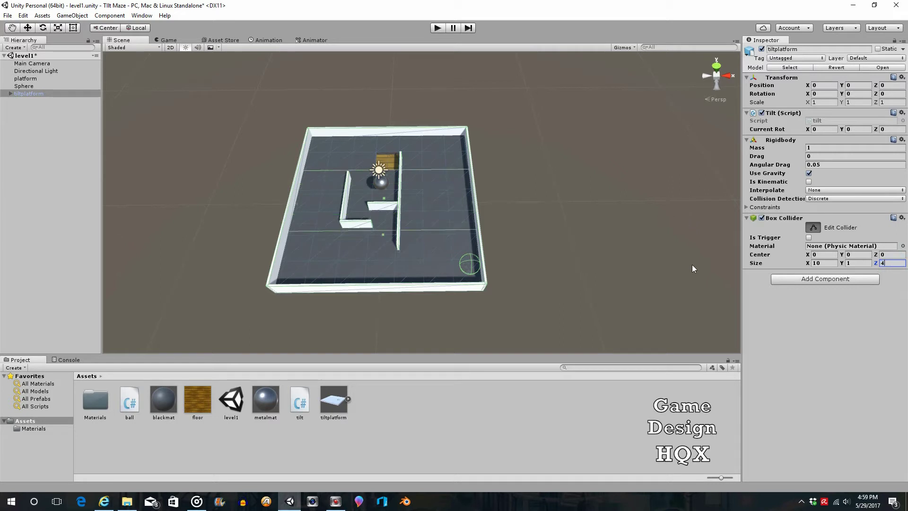
{"action": "right_click_drag", "start_coordinate": [606, 145], "coordinate": [549, 183]}
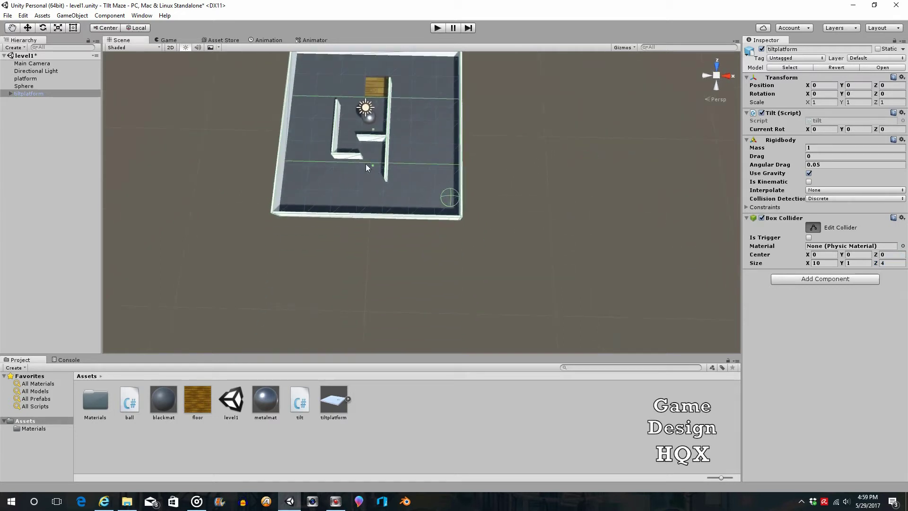
{"action": "left_click_drag", "start_coordinate": [372, 166], "coordinate": [374, 214]}
{"action": "middle_click_drag", "start_coordinate": [502, 198], "coordinate": [570, 265]}
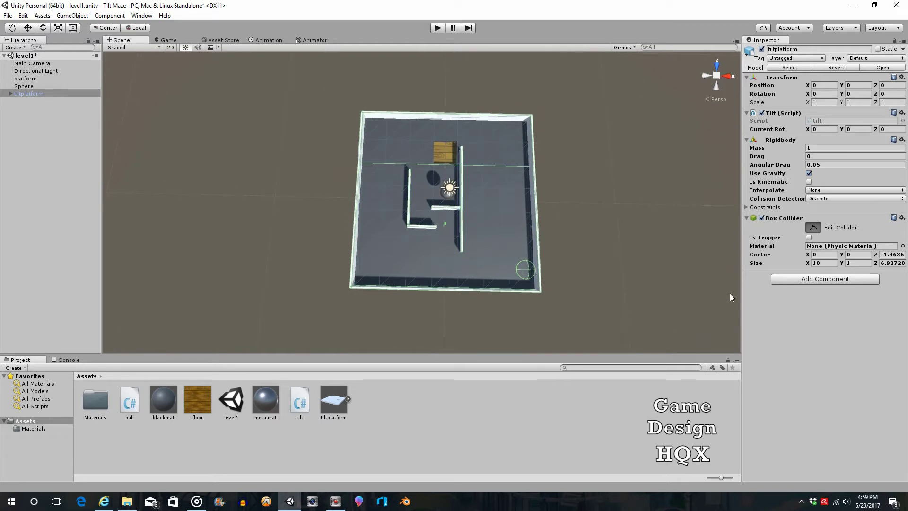
- Add a second Box Collider to tiltplatform and shift its Center Z toward the far strip
{"action": "left_click", "coordinate": [804, 279]}
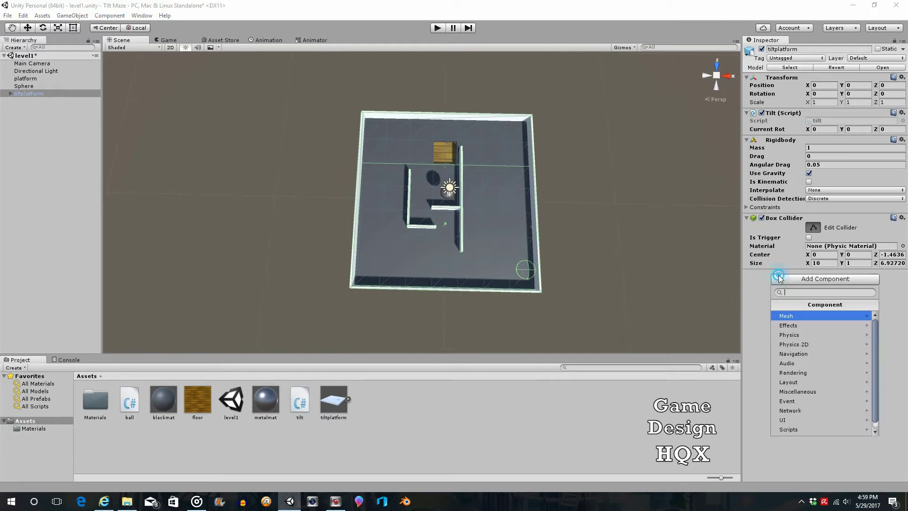
{"action": "left_click", "coordinate": [796, 337]}
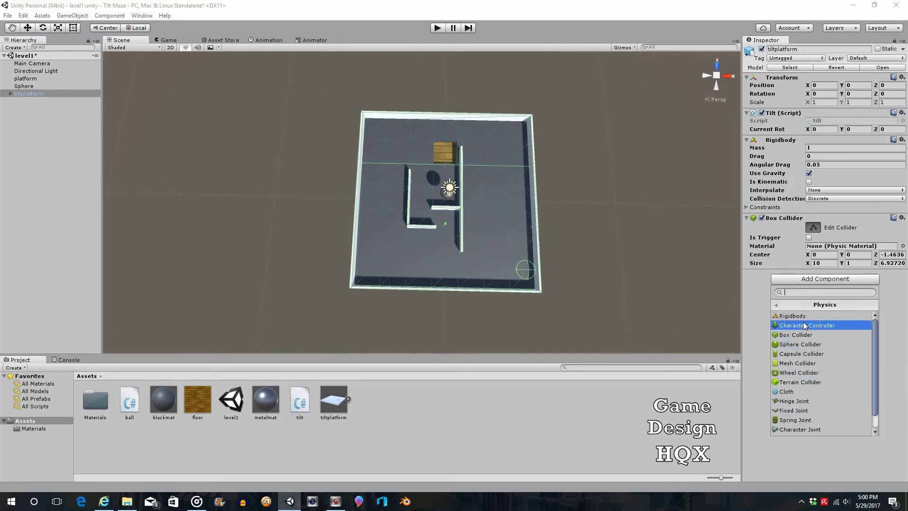
{"action": "left_click", "coordinate": [796, 334]}
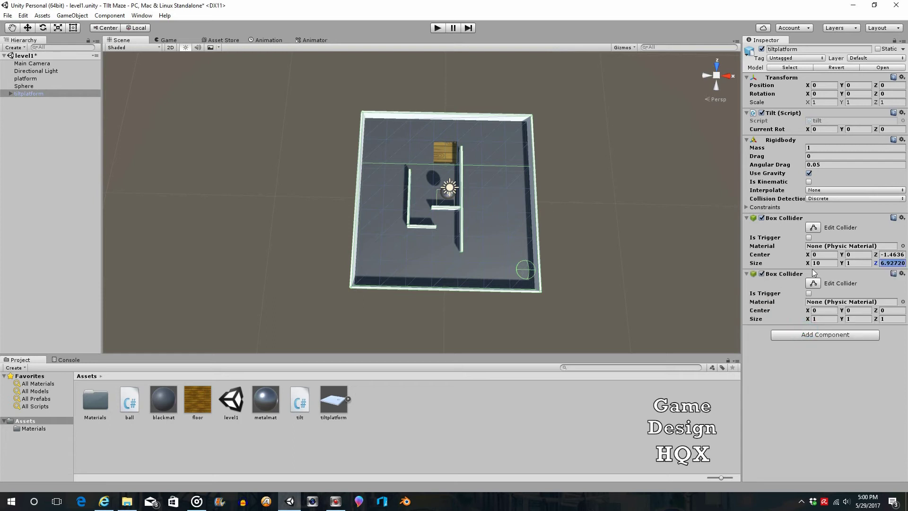
{"action": "left_click", "coordinate": [814, 284]}
{"action": "left_click", "coordinate": [886, 312]}
{"action": "type", "text": "2"}
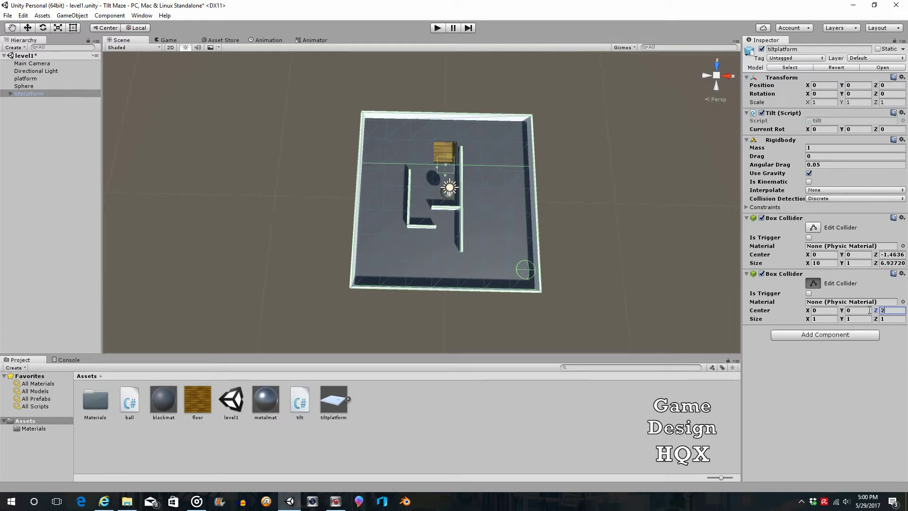
{"action": "key", "text": "Return"}
{"action": "type", "text": "3"}
{"action": "left_click", "coordinate": [882, 312]}
{"action": "type", "text": "5"}
- Drag the second collider's handles to span the far strip: 9.95820 × 1 × 1.90801 at Z 4.54599
{"action": "left_click", "coordinate": [447, 129]}
{"action": "left_click", "coordinate": [30, 96]}
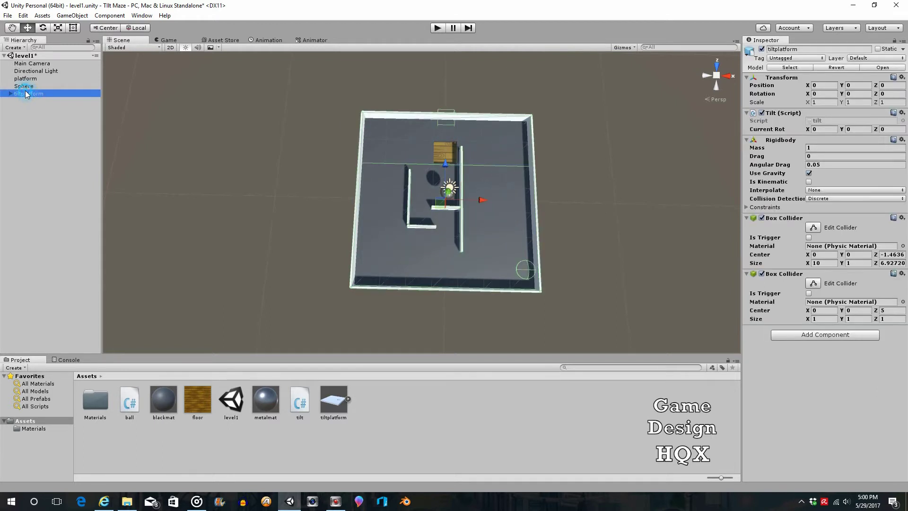
{"action": "left_click", "coordinate": [56, 109]}
{"action": "left_click", "coordinate": [37, 94]}
{"action": "left_click", "coordinate": [813, 283]}
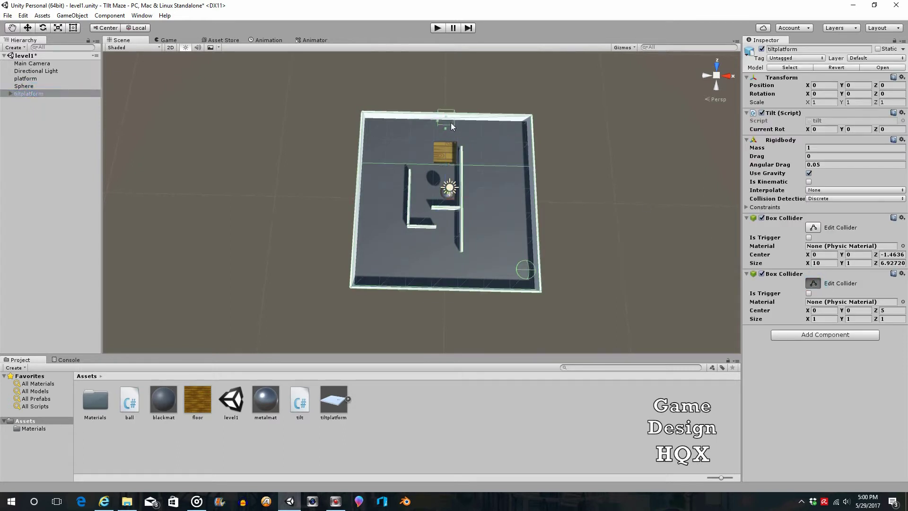
{"action": "scroll", "coordinate": [474, 135], "scroll_direction": "up", "scroll_amount": 3}
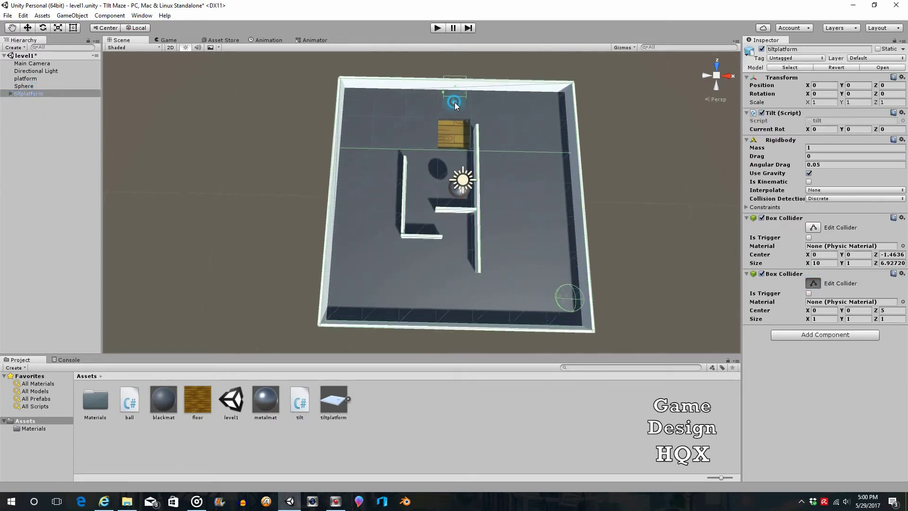
{"action": "left_click_drag", "start_coordinate": [454, 102], "coordinate": [349, 99]}
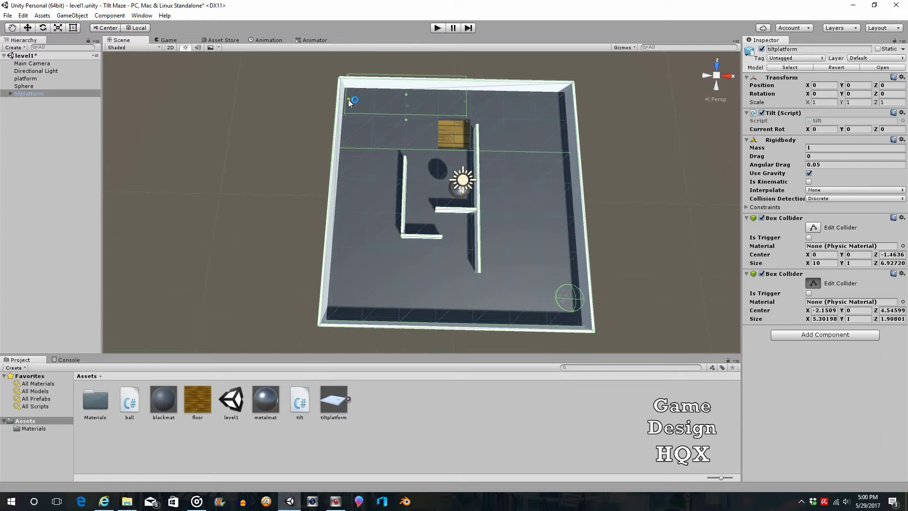
{"action": "left_click_drag", "start_coordinate": [465, 102], "coordinate": [562, 115]}
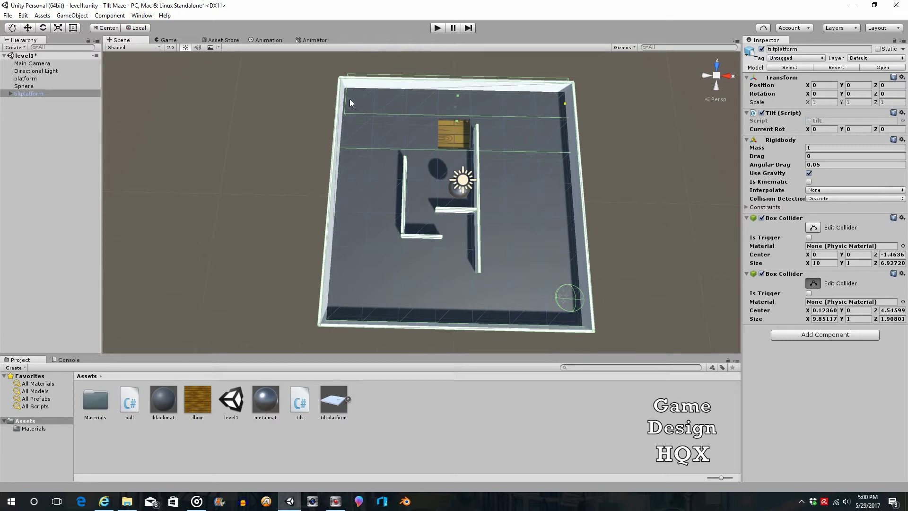
{"action": "left_click_drag", "start_coordinate": [348, 102], "coordinate": [346, 99]}
{"action": "middle_click_drag", "start_coordinate": [636, 192], "coordinate": [637, 156]}
{"action": "right_click_drag", "start_coordinate": [638, 156], "coordinate": [670, 234]}
{"action": "middle_click_drag", "start_coordinate": [670, 233], "coordinate": [679, 63]}
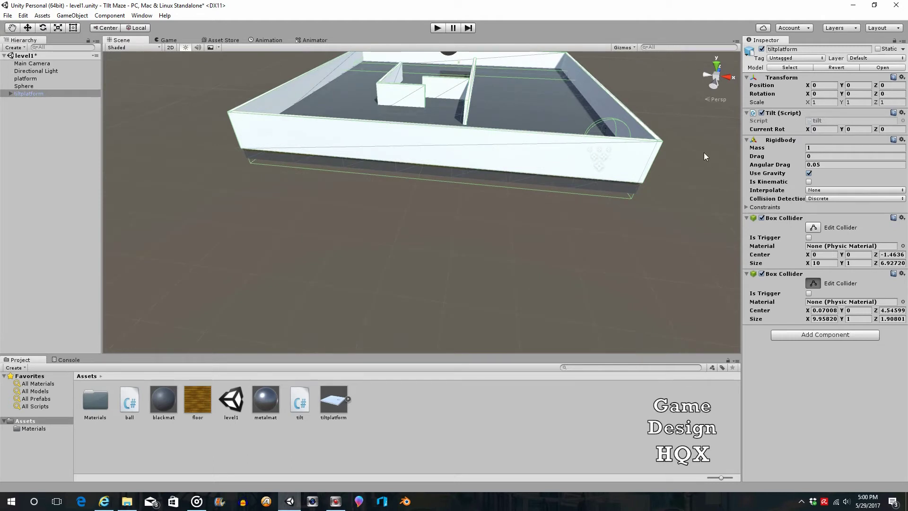
- Change Size Y from 1 to 0.7 on the second and then the first Box Collider
{"action": "left_click_drag", "start_coordinate": [704, 152], "coordinate": [694, 200], "text": "alt"}
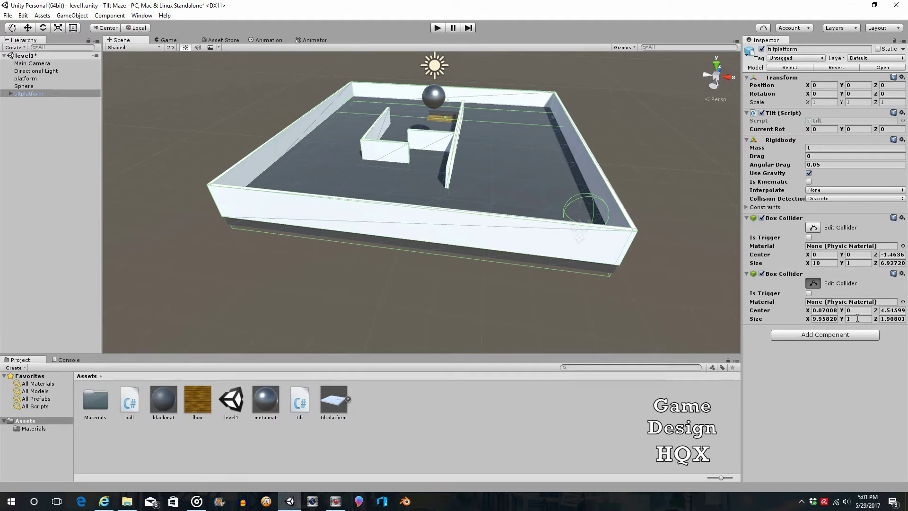
{"action": "left_click", "coordinate": [854, 319]}
{"action": "type", "text": ".8"}
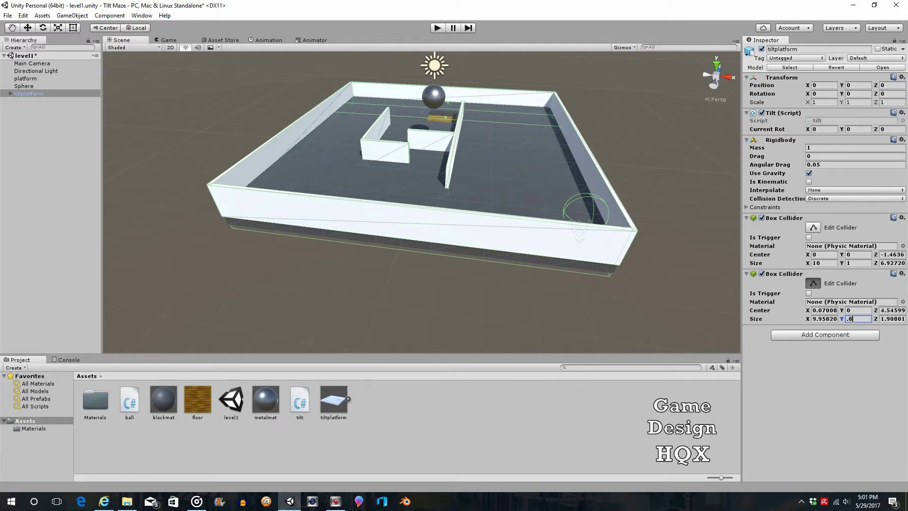
{"action": "key", "text": "BackSpace"}
{"action": "type", "text": "6"}
{"action": "key", "text": "BackSpace"}
{"action": "type", "text": "7"}
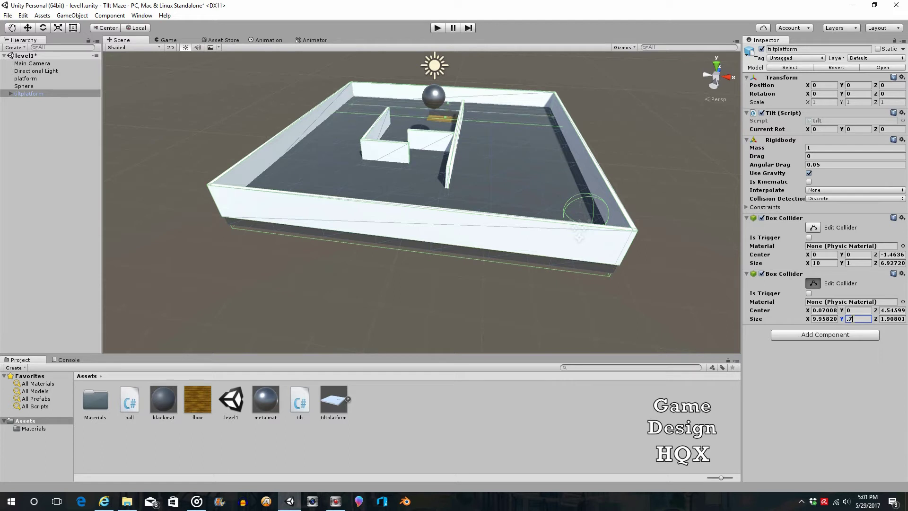
{"action": "left_click", "coordinate": [857, 263]}
{"action": "type", "text": ".7"}
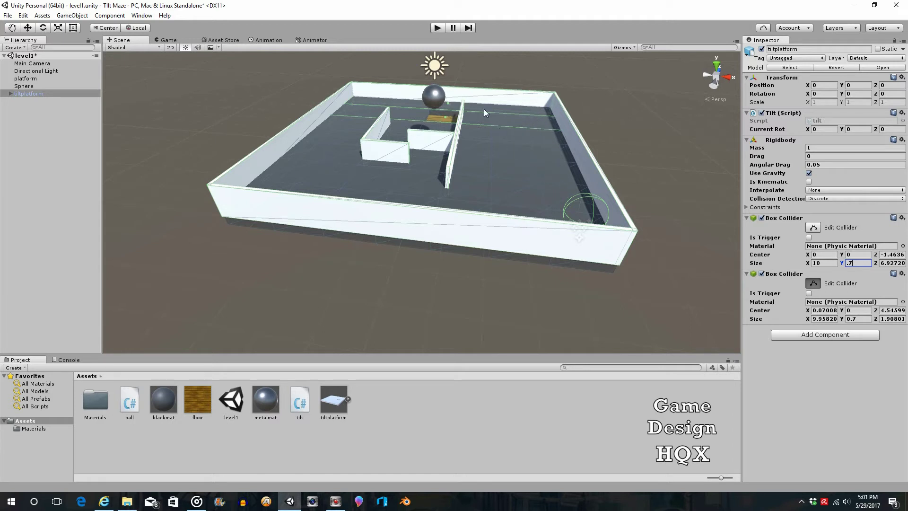
{"action": "right_click_drag", "start_coordinate": [484, 112], "coordinate": [636, 202]}
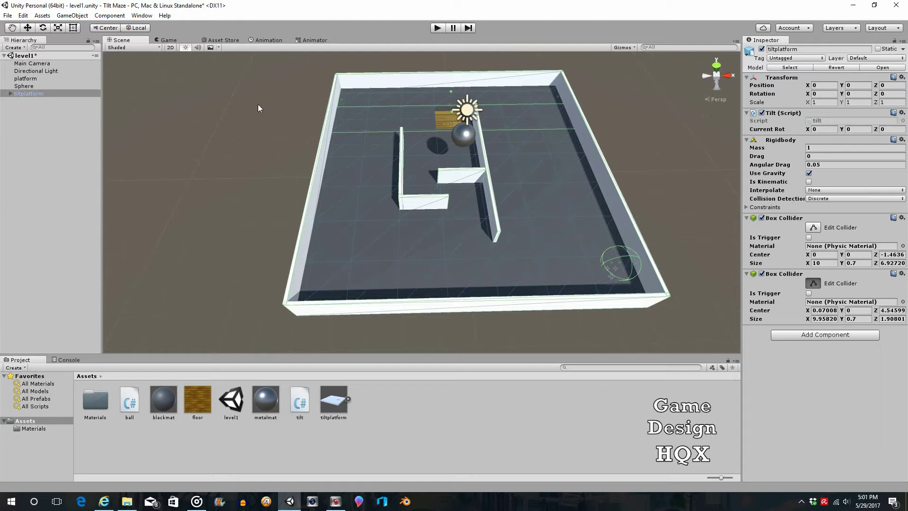
- Add a third Box Collider to tiltplatform with Center Z 3, Size Z 1.2 and Size X 4
{"action": "left_click", "coordinate": [792, 334]}
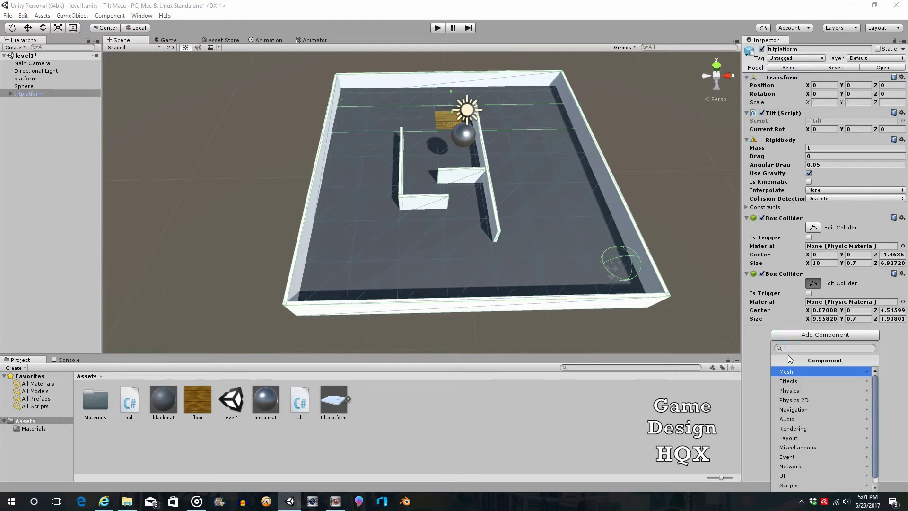
{"action": "left_click", "coordinate": [801, 391]}
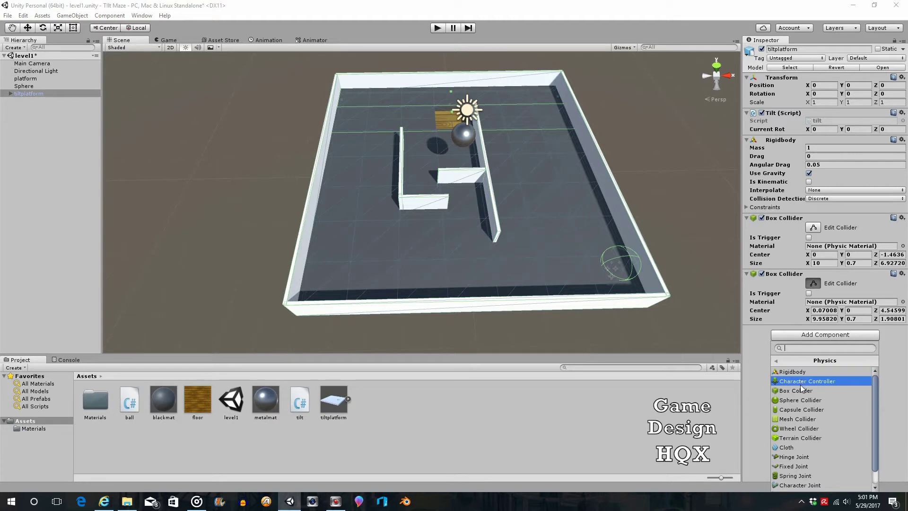
{"action": "left_click", "coordinate": [802, 390]}
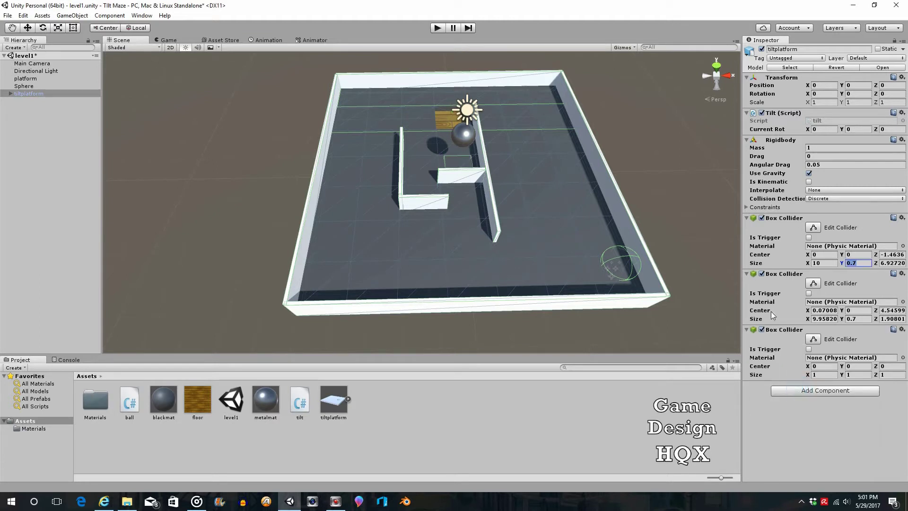
{"action": "left_click", "coordinate": [893, 358]}
{"action": "left_click", "coordinate": [893, 366]}
{"action": "type", "text": "3"}
{"action": "left_click_drag", "start_coordinate": [569, 105], "coordinate": [572, 193], "text": "alt"}
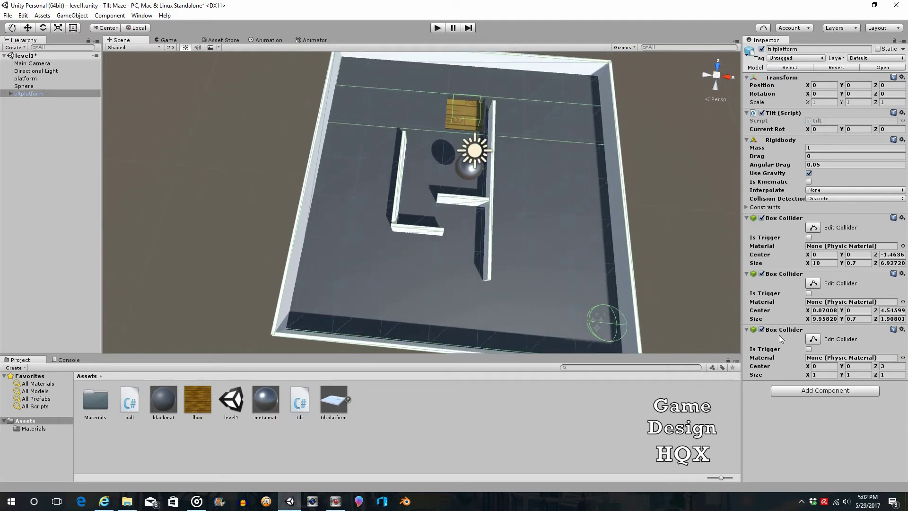
{"action": "left_click", "coordinate": [893, 375]}
{"action": "type", "text": "5"}
{"action": "double_click", "coordinate": [894, 374]}
{"action": "type", "text": "1.2"}
{"action": "double_click", "coordinate": [826, 374]}
{"action": "type", "text": "4"}
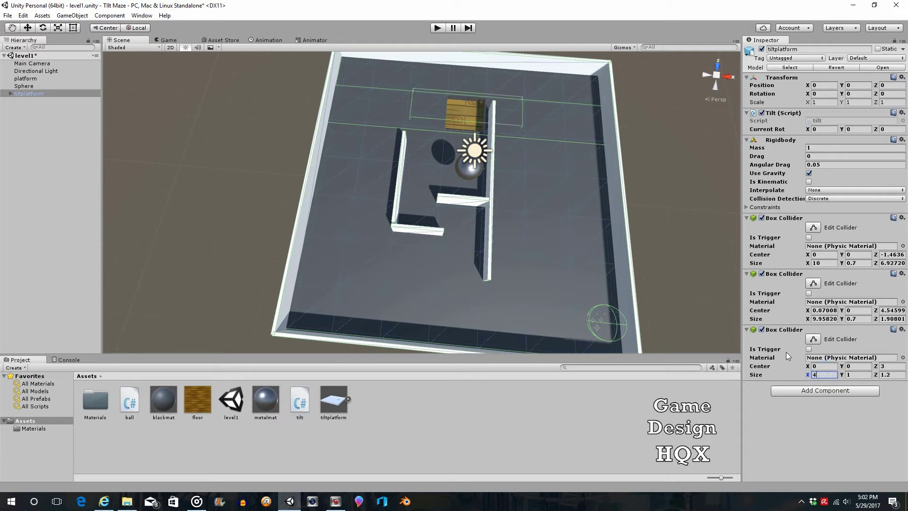
{"action": "middle_click_drag", "start_coordinate": [444, 122], "coordinate": [496, 132]}
- Fit the third collider left of the crate and set its height 0.7, giving 4.11053 × 0.7 × 1.60198
{"action": "left_click", "coordinate": [812, 338]}
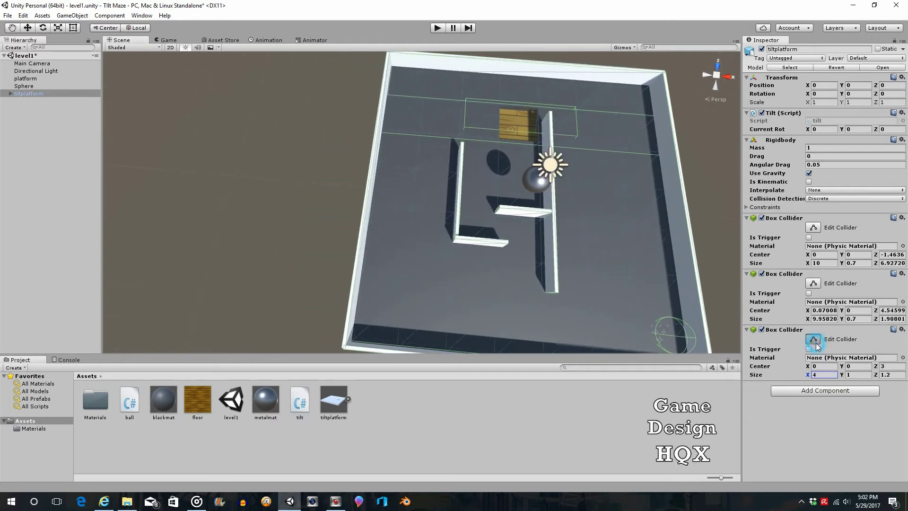
{"action": "left_click_drag", "start_coordinate": [692, 238], "coordinate": [694, 240], "text": "alt"}
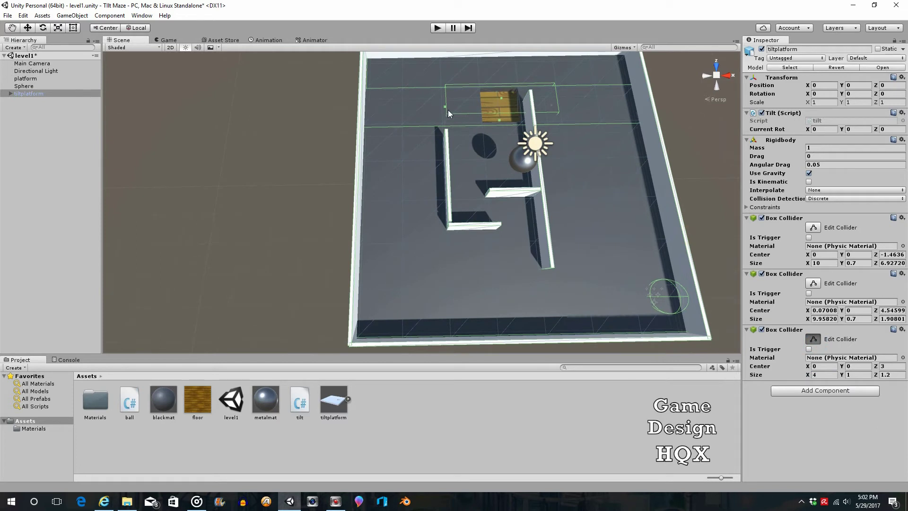
{"action": "left_click_drag", "start_coordinate": [439, 108], "coordinate": [367, 110]}
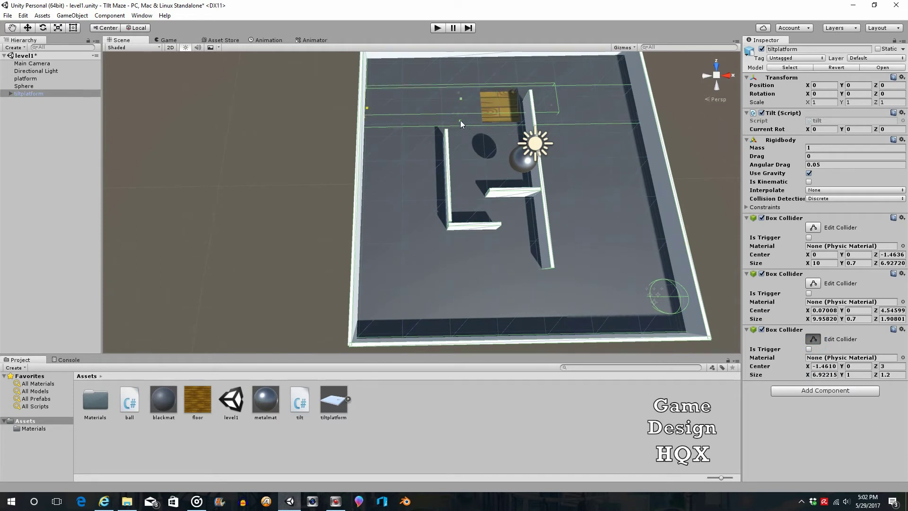
{"action": "left_click_drag", "start_coordinate": [461, 120], "coordinate": [461, 129]}
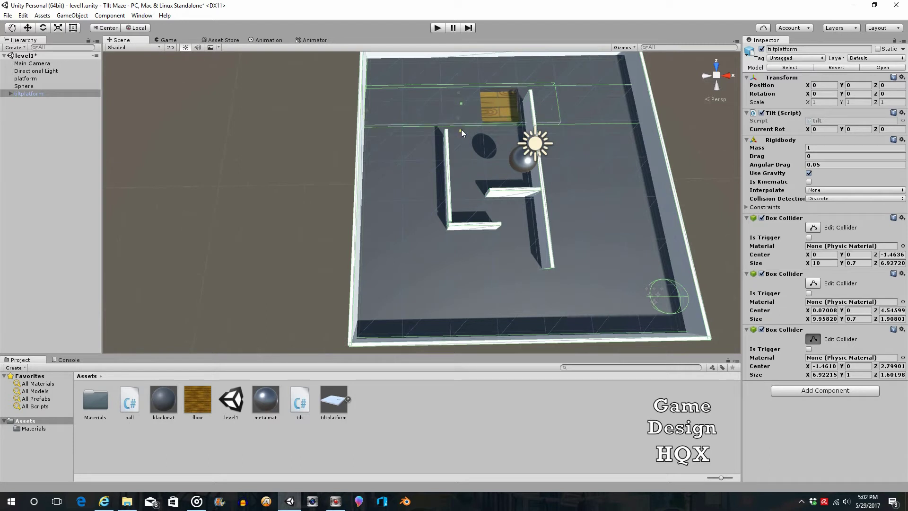
{"action": "left_click", "coordinate": [861, 375]}
{"action": "type", "text": ".7"}
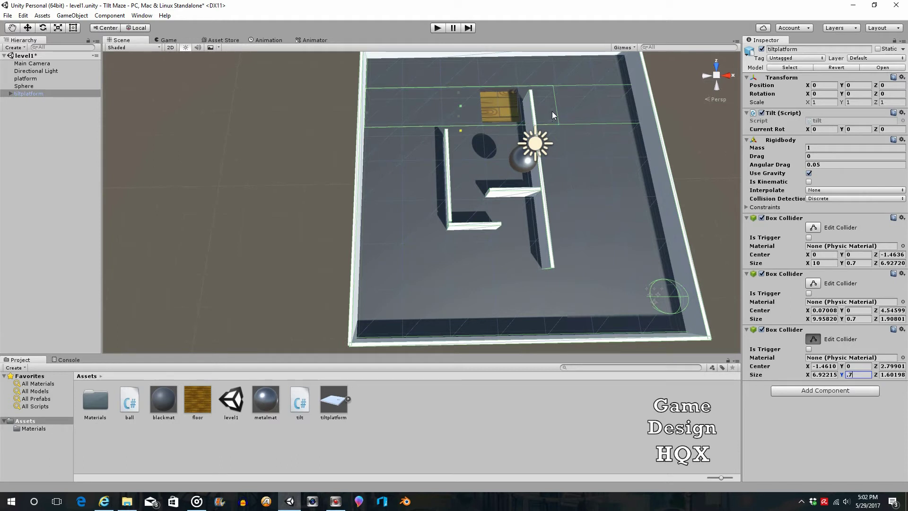
{"action": "left_click_drag", "start_coordinate": [551, 110], "coordinate": [477, 112]}
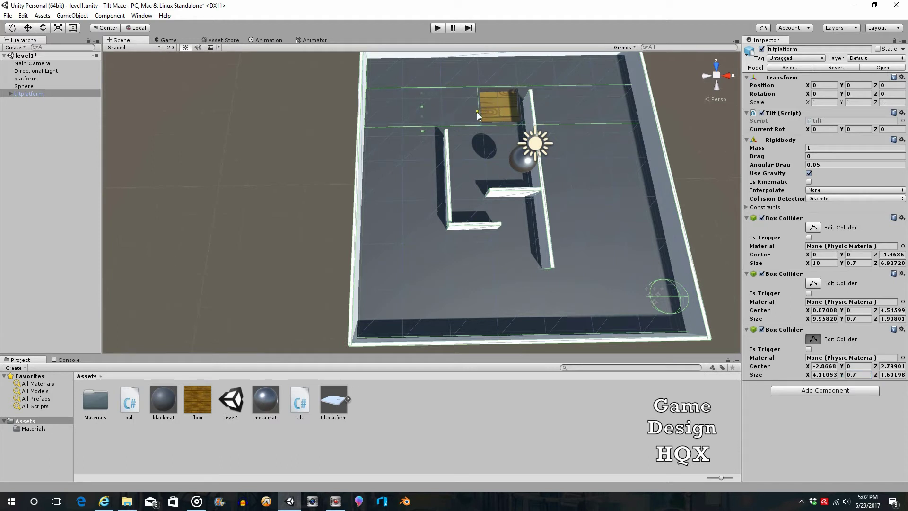
- Add a fourth Box Collider to tiltplatform and set its Center X to 2
{"action": "left_click", "coordinate": [799, 391]}
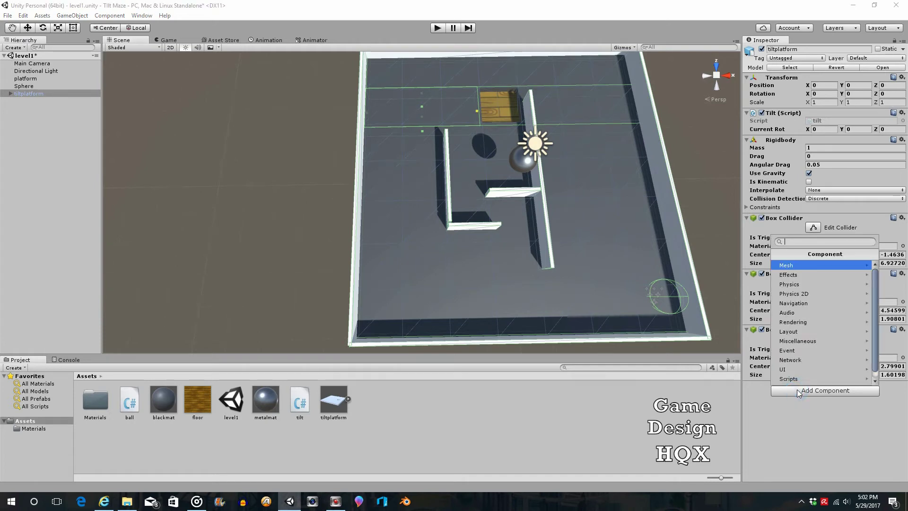
{"action": "left_click", "coordinate": [794, 284]}
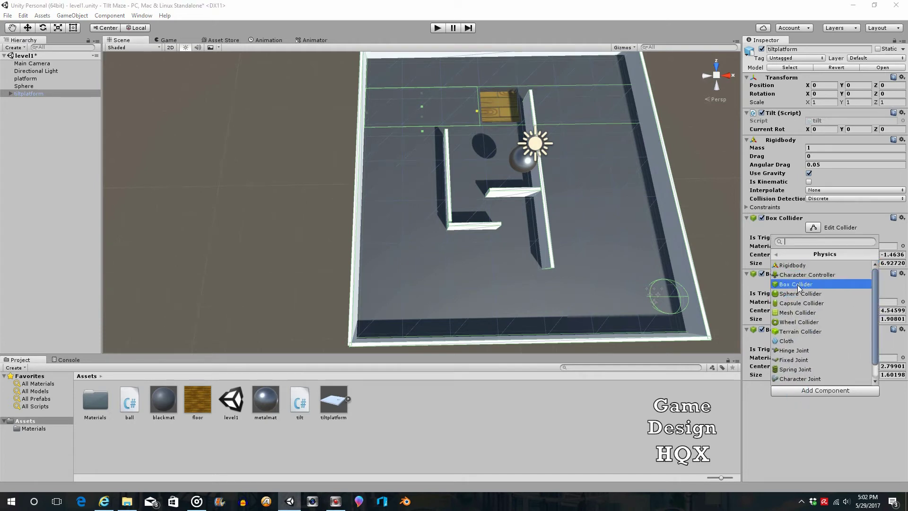
{"action": "left_click", "coordinate": [798, 285]}
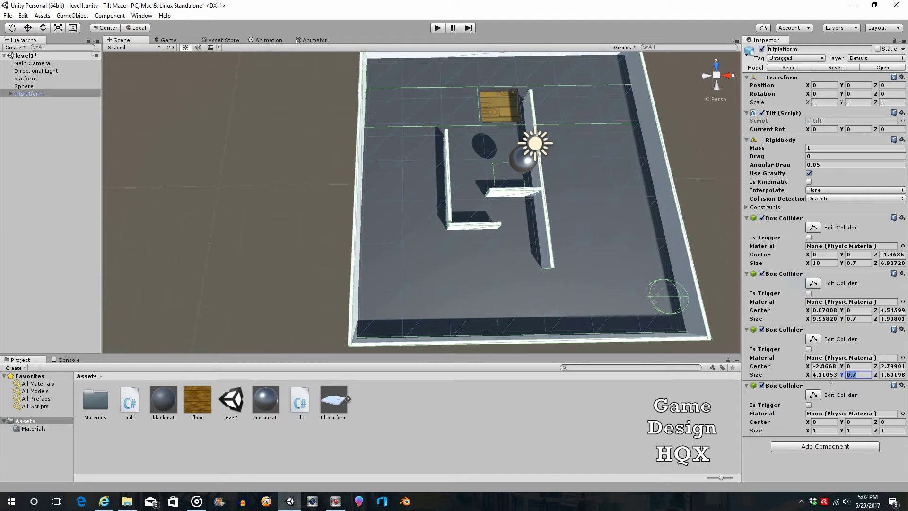
{"action": "left_click", "coordinate": [822, 366]}
{"action": "key", "text": "ctrl+c"}
{"action": "left_click", "coordinate": [822, 422]}
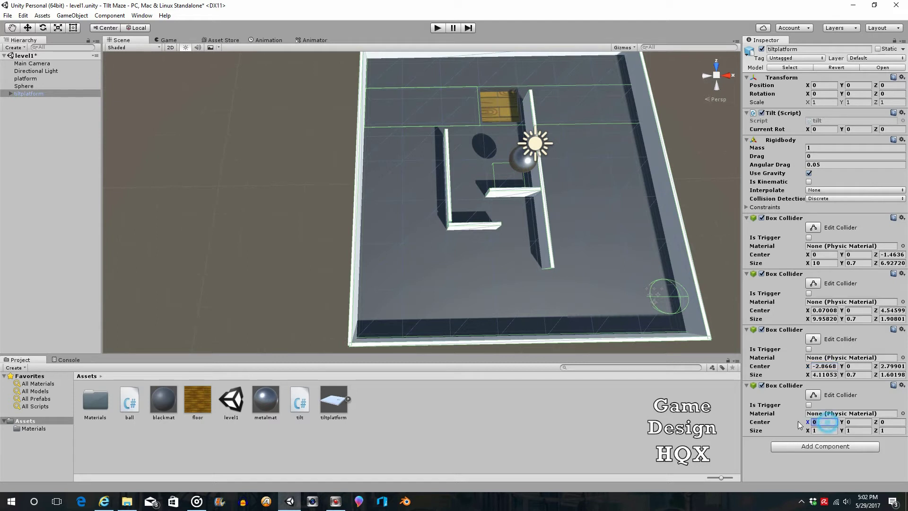
{"action": "key", "text": "ctrl+v"}
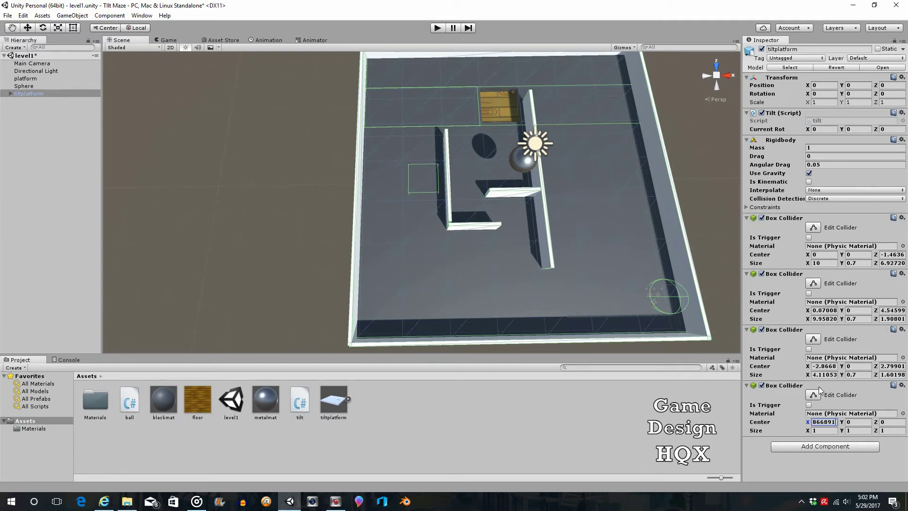
{"action": "left_click", "coordinate": [823, 422]}
{"action": "type", "text": "2891"}
{"action": "left_click", "coordinate": [832, 422]}
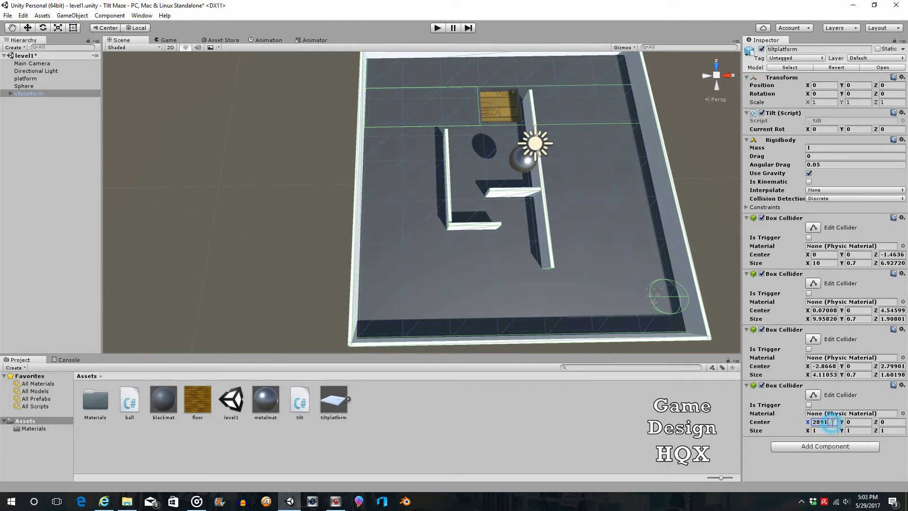
{"action": "key", "text": "BackSpace"}
{"action": "key", "text": "BackSpace"}
{"action": "key", "text": "BackSpace"}
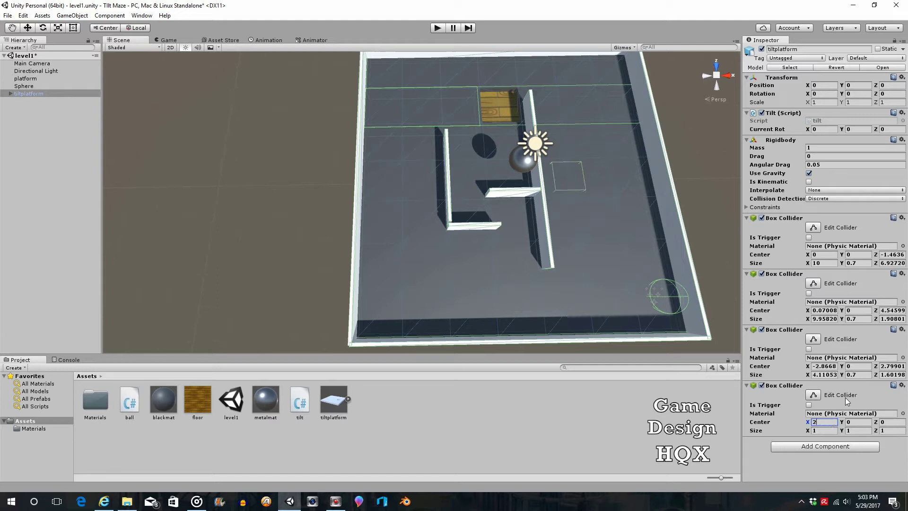
- Fit the fourth collider right of the crate (4.05227 × 1.61241) and set its Size Y to 0.7
{"action": "left_click", "coordinate": [813, 395]}
{"action": "left_click_drag", "start_coordinate": [560, 167], "coordinate": [544, 87]}
{"action": "left_click_drag", "start_coordinate": [572, 140], "coordinate": [633, 134]}
{"action": "left_click_drag", "start_coordinate": [596, 192], "coordinate": [587, 125]}
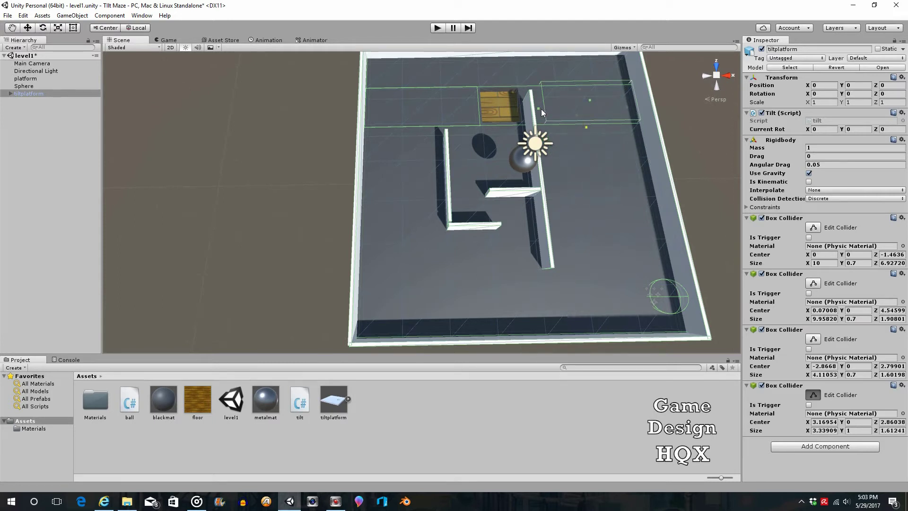
{"action": "left_click_drag", "start_coordinate": [540, 107], "coordinate": [519, 107]}
{"action": "left_click", "coordinate": [853, 431]}
{"action": "type", "text": ".7"}
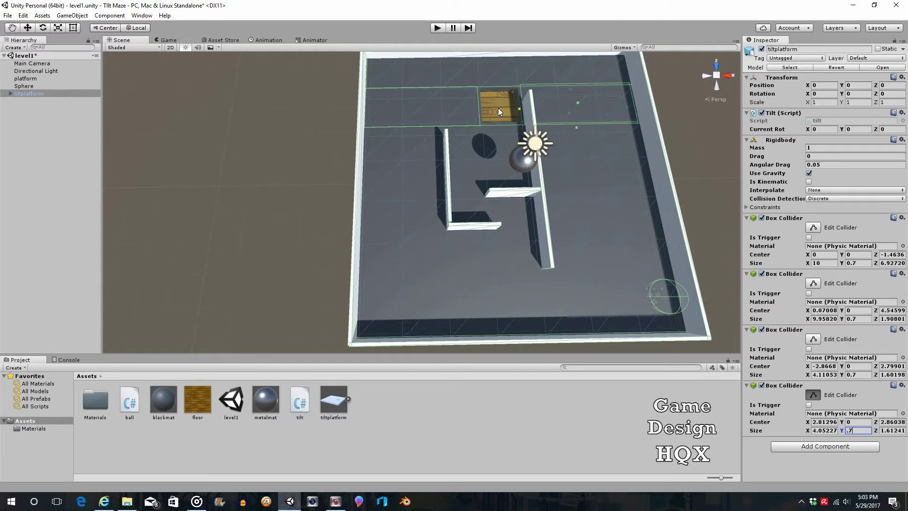
{"action": "left_click", "coordinate": [813, 395]}
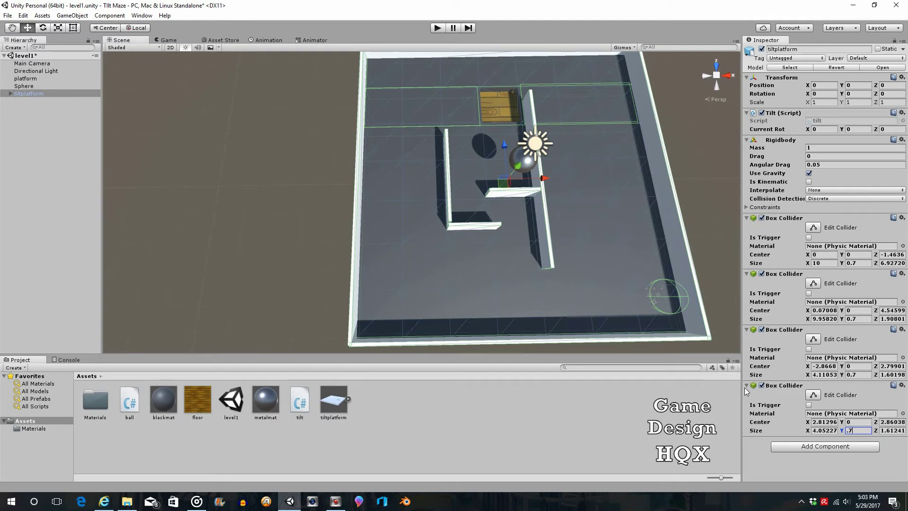
- Add a fifth Box Collider to tiltplatform and make it a trigger
{"action": "left_click", "coordinate": [799, 447]}
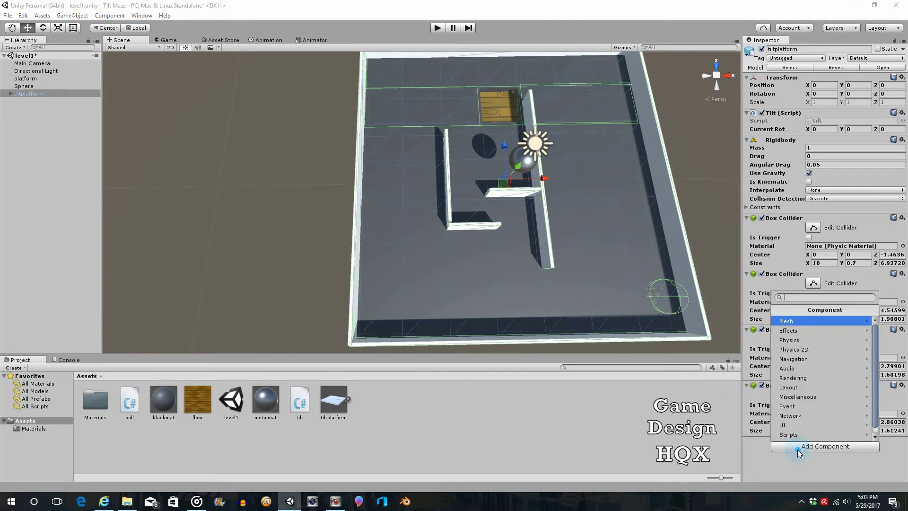
{"action": "left_click", "coordinate": [812, 341]}
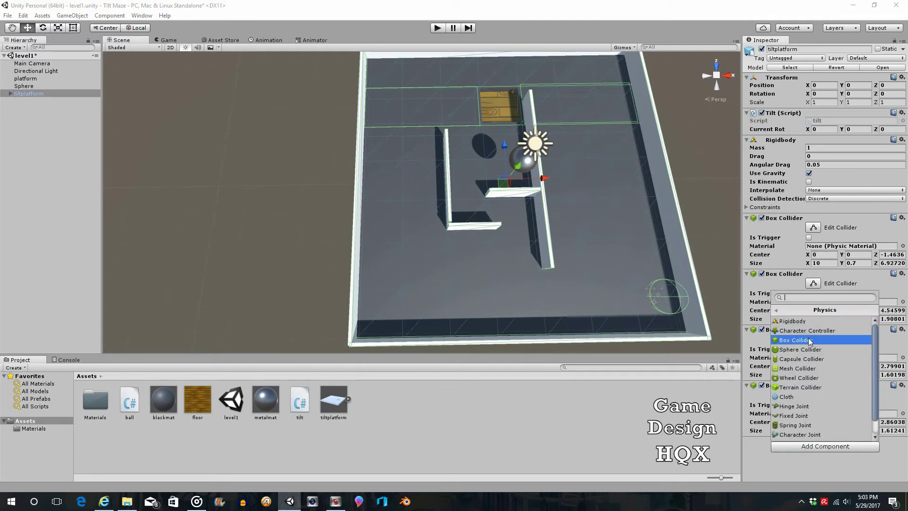
{"action": "left_click", "coordinate": [810, 340]}
{"action": "scroll", "coordinate": [823, 447], "scroll_direction": "down", "scroll_amount": 2}
{"action": "left_click", "coordinate": [809, 431]}
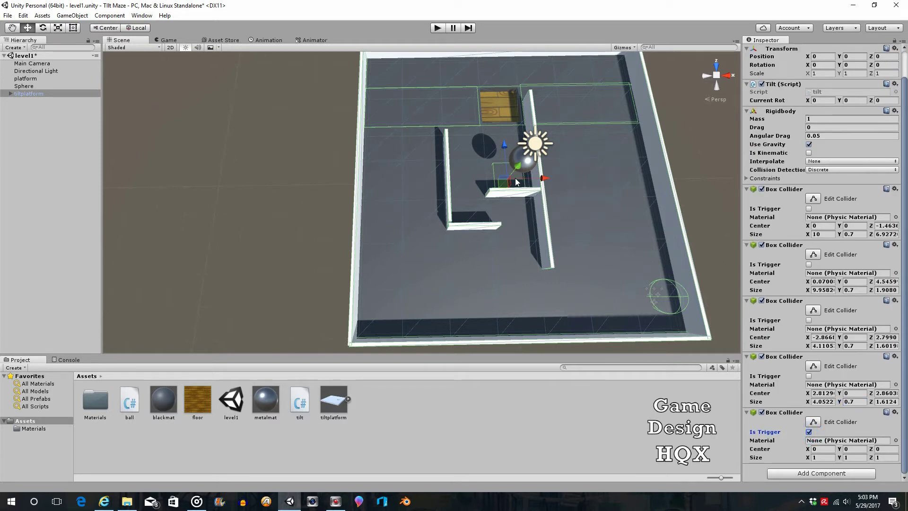
{"action": "left_click", "coordinate": [813, 422]}
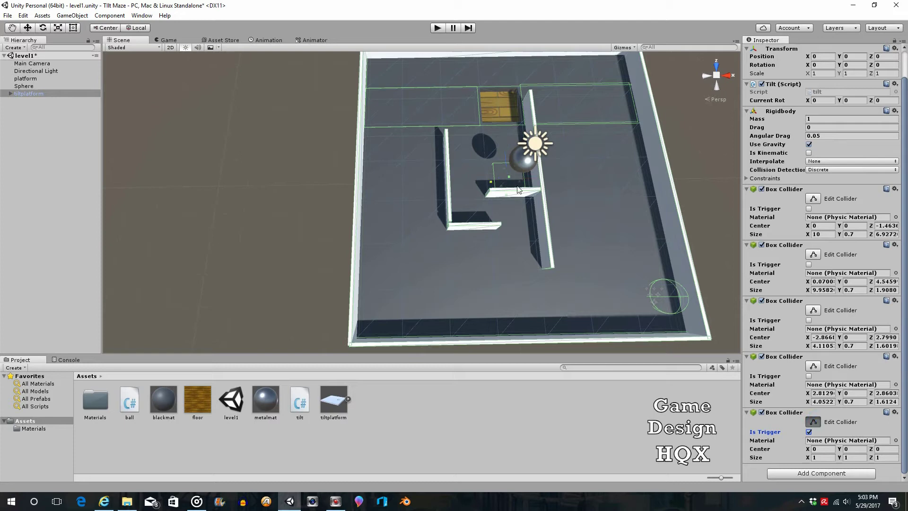
- Drag the trigger collider's near and far faces so it covers the hole up to the crate
{"action": "left_click", "coordinate": [506, 163]}
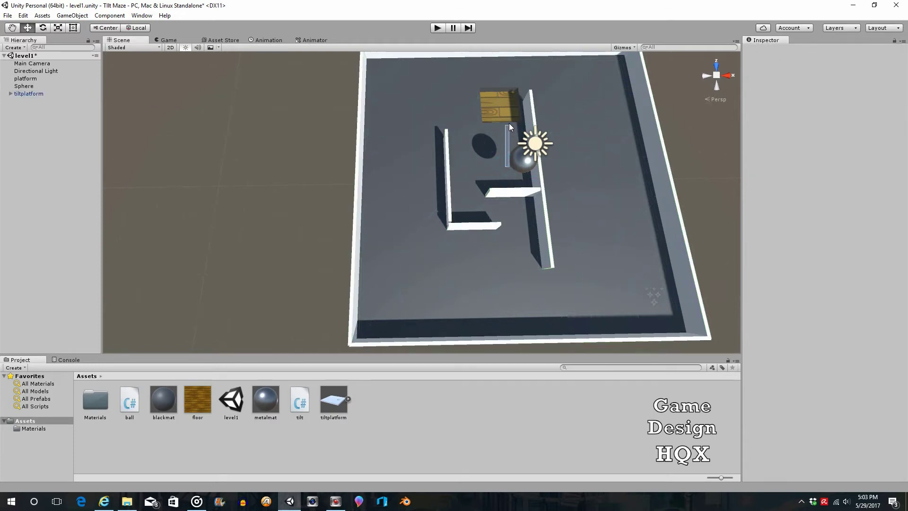
{"action": "left_click", "coordinate": [37, 93]}
{"action": "left_click", "coordinate": [813, 450]}
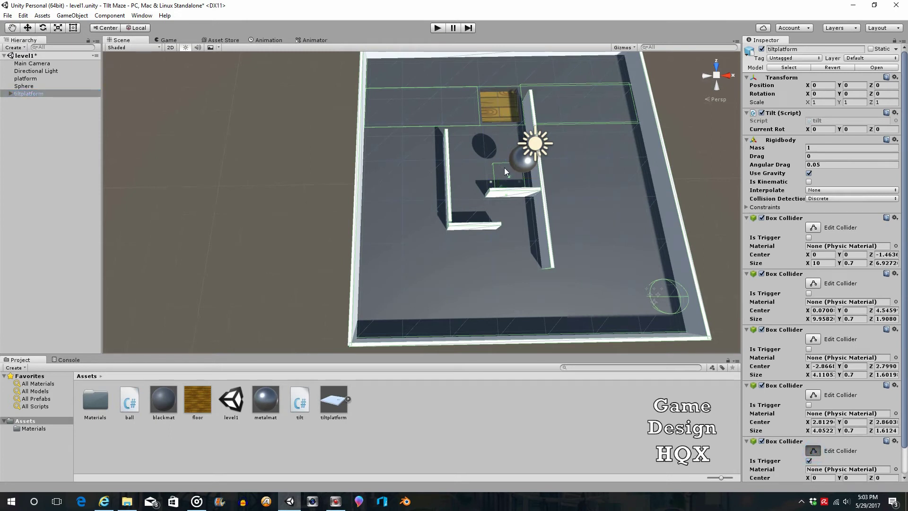
{"action": "left_click_drag", "start_coordinate": [504, 168], "coordinate": [501, 89]}
{"action": "left_click_drag", "start_coordinate": [508, 193], "coordinate": [485, 111]}
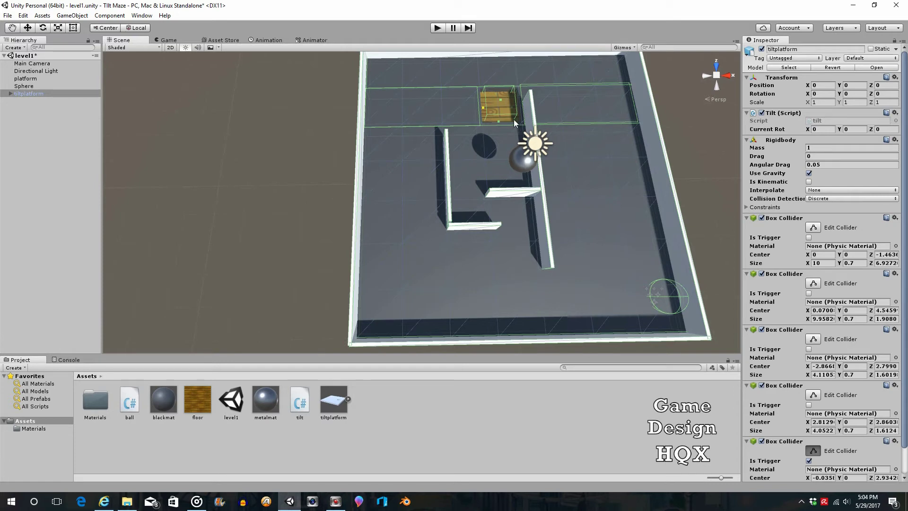
- Set the trigger collider's Size Y to 0.5 and Center Y to -0.2
{"action": "scroll", "coordinate": [847, 449], "scroll_direction": "down", "scroll_amount": 2}
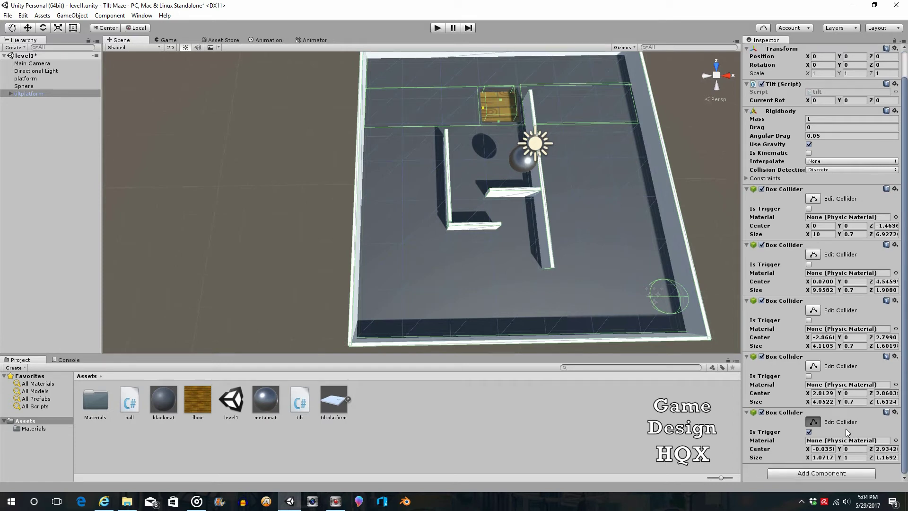
{"action": "left_click", "coordinate": [848, 457]}
{"action": "type", "text": ".7"}
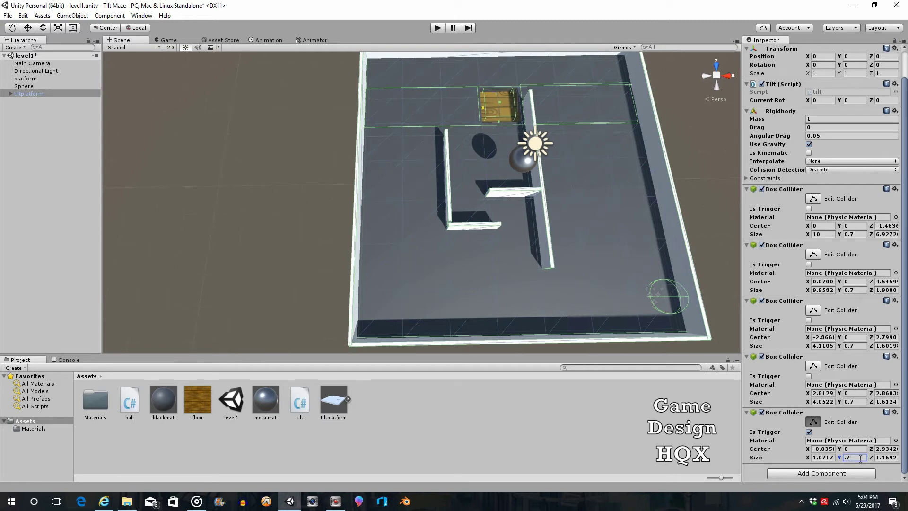
{"action": "key", "text": "Return"}
{"action": "type", "text": ".5"}
{"action": "left_click", "coordinate": [857, 448]}
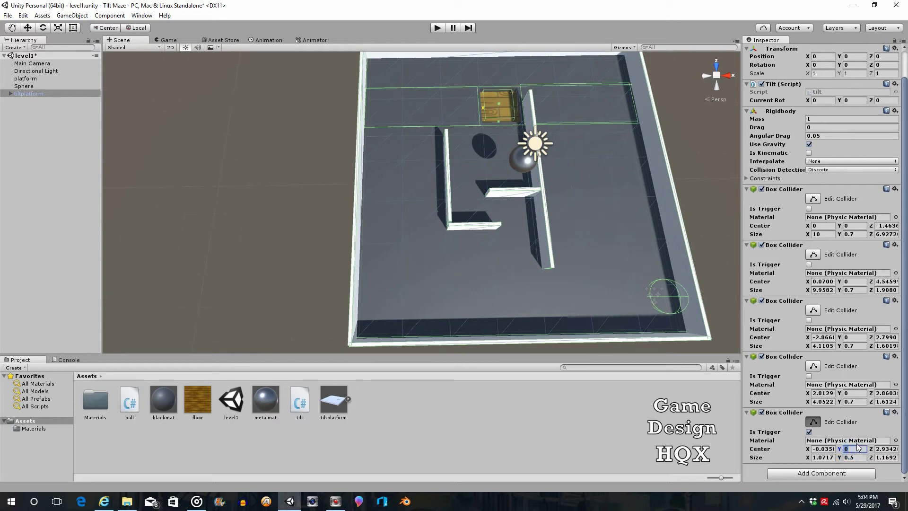
{"action": "type", "text": "-.5"}
{"action": "key", "text": "BackSpace"}
{"action": "type", "text": "6"}
{"action": "key", "text": "BackSpace"}
{"action": "type", "text": "2"}
- Reframe the scene view on the maze's near edge and select the old platform object
{"action": "middle_click_drag", "start_coordinate": [282, 249], "coordinate": [251, 224]}
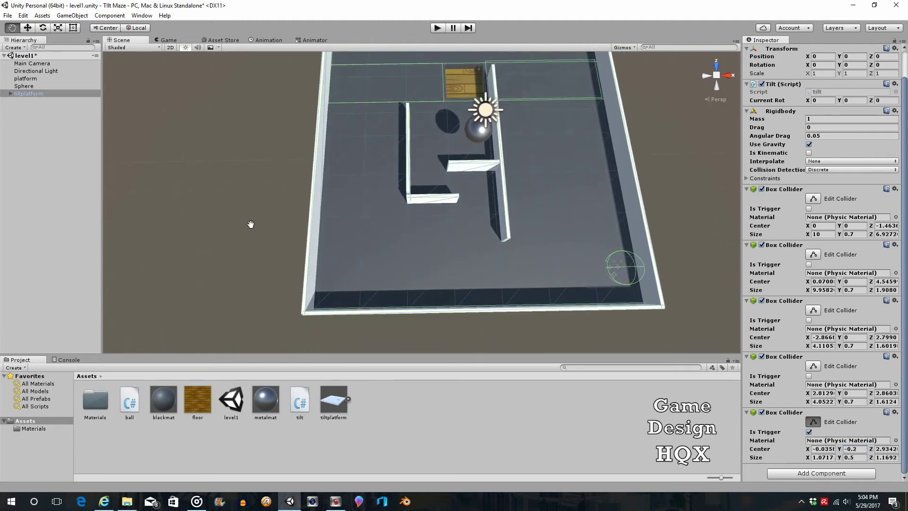
{"action": "right_click_drag", "start_coordinate": [251, 224], "coordinate": [277, 216]}
{"action": "middle_click_drag", "start_coordinate": [277, 215], "coordinate": [263, 157]}
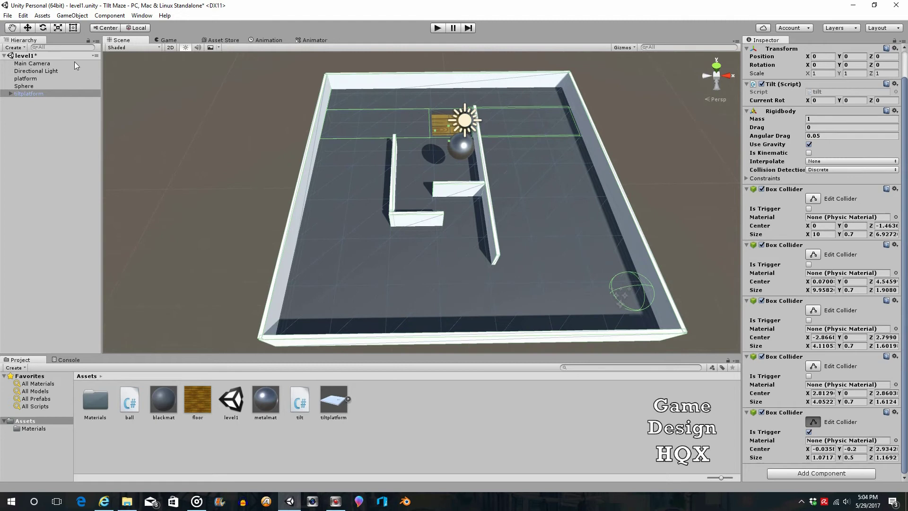
{"action": "left_click", "coordinate": [27, 79]}
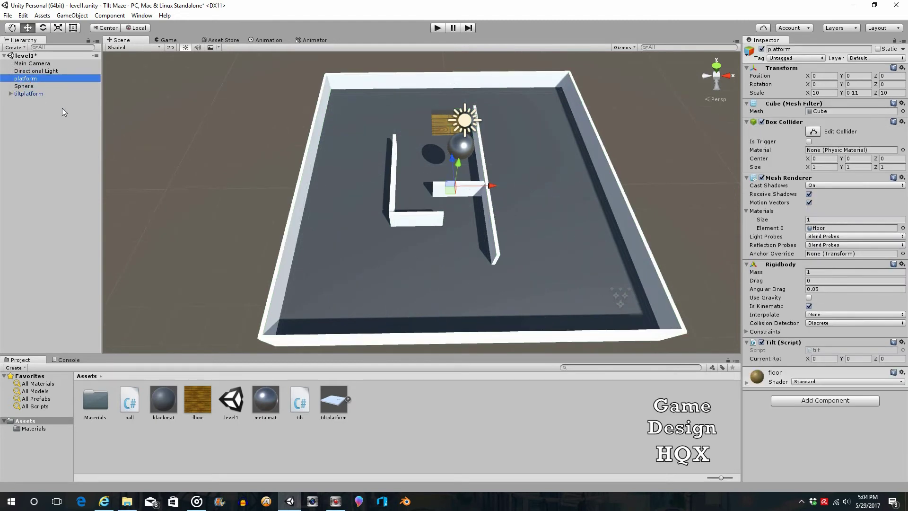
- Delete the old platform object and play-test the maze with tiltplatform selected
{"action": "key", "text": "Delete"}
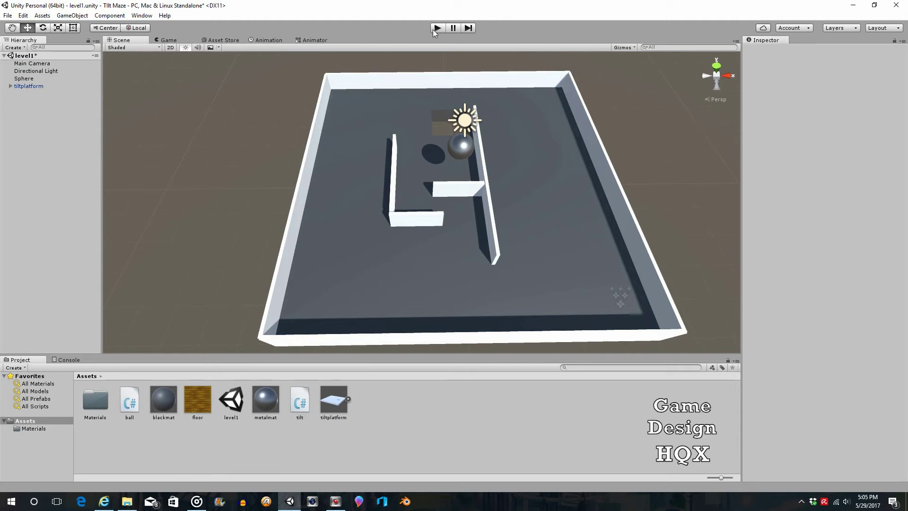
{"action": "left_click", "coordinate": [24, 86]}
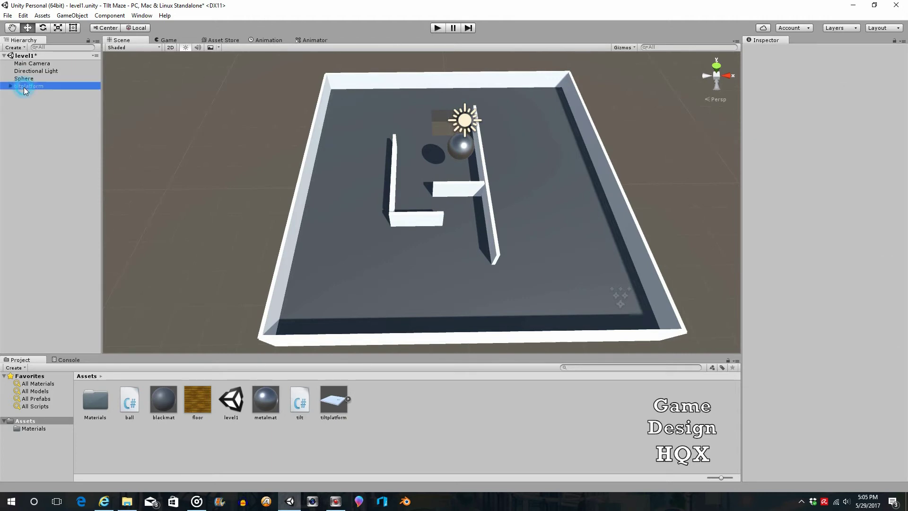
{"action": "scroll", "coordinate": [823, 226], "scroll_direction": "down", "scroll_amount": 3}
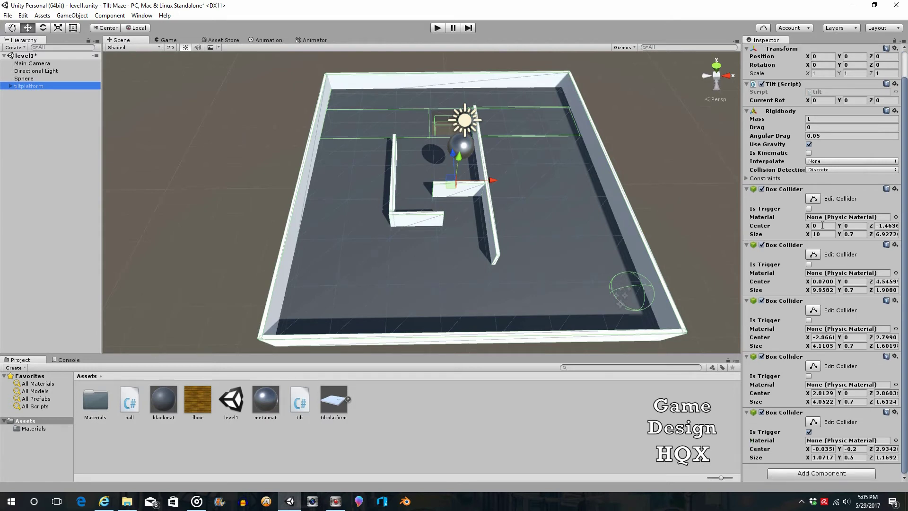
{"action": "scroll", "coordinate": [822, 226], "scroll_direction": "up", "scroll_amount": 3}
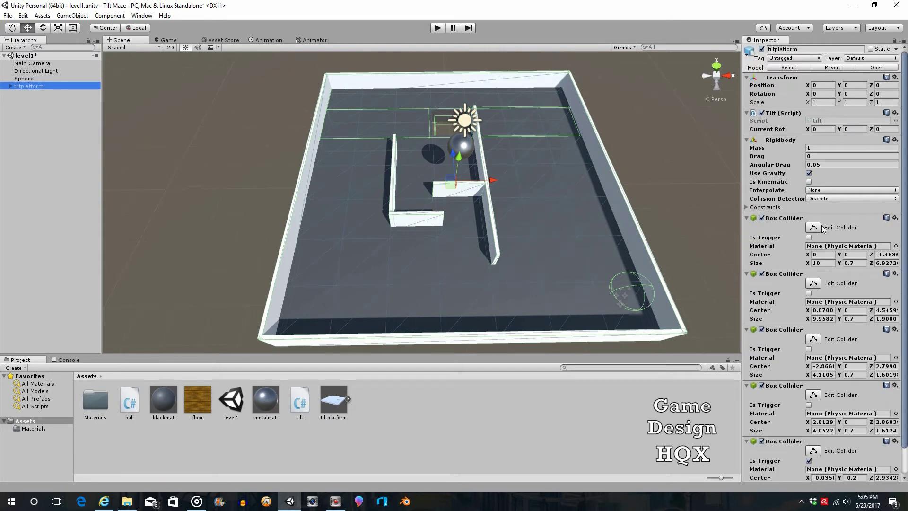
{"action": "key", "text": "ctrl+p"}
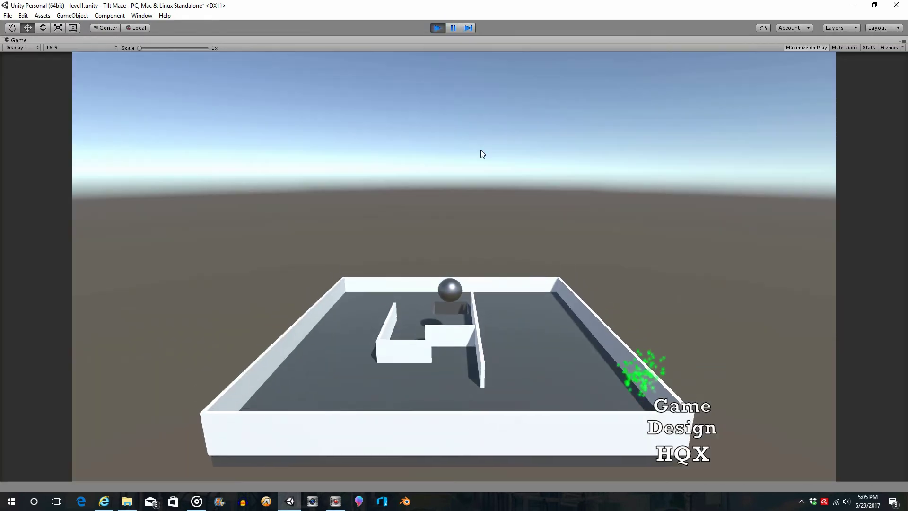
{"action": "key", "text": "ctrl+p"}
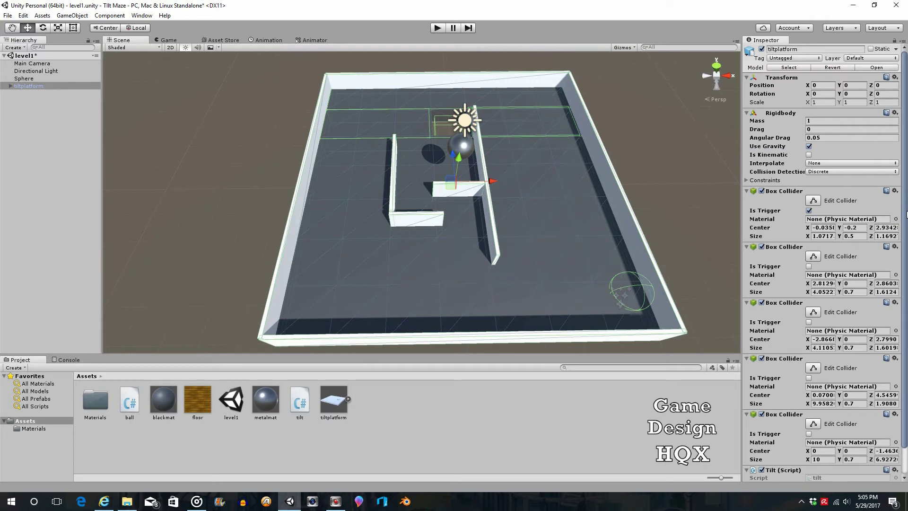
- Turn off Use Gravity on tiltplatform's Rigidbody and play-test the maze again
{"action": "left_click", "coordinate": [809, 147]}
{"action": "left_click", "coordinate": [437, 28]}
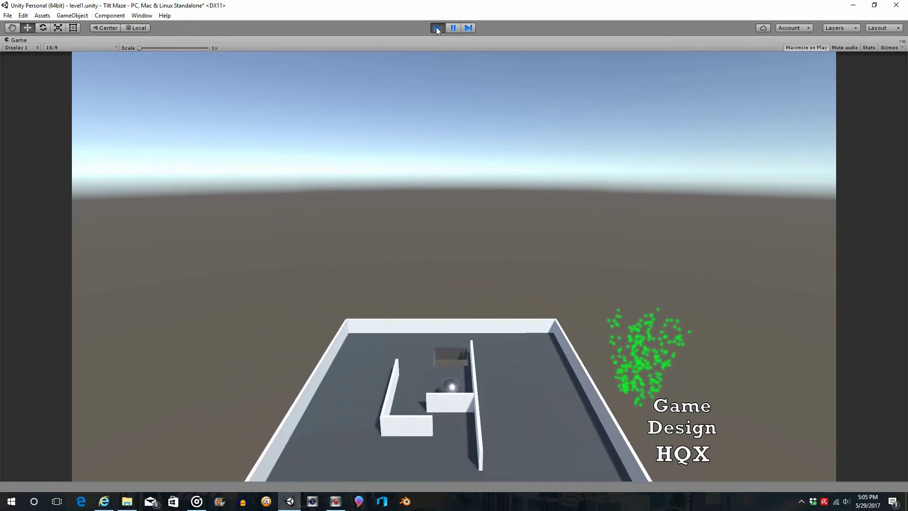
{"action": "left_click", "coordinate": [437, 28]}
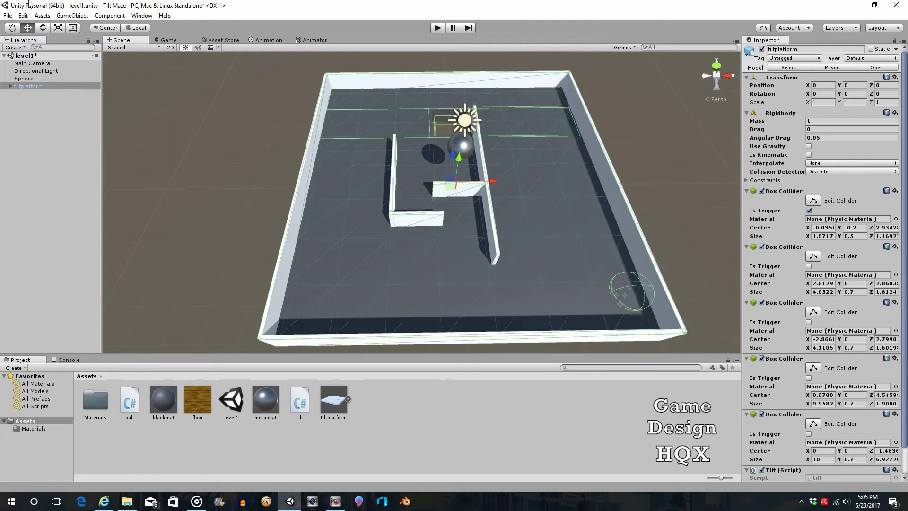
- Undo the recent changes repeatedly with Edit > Undo until the deleted platform object returns
{"action": "left_click", "coordinate": [23, 15]}
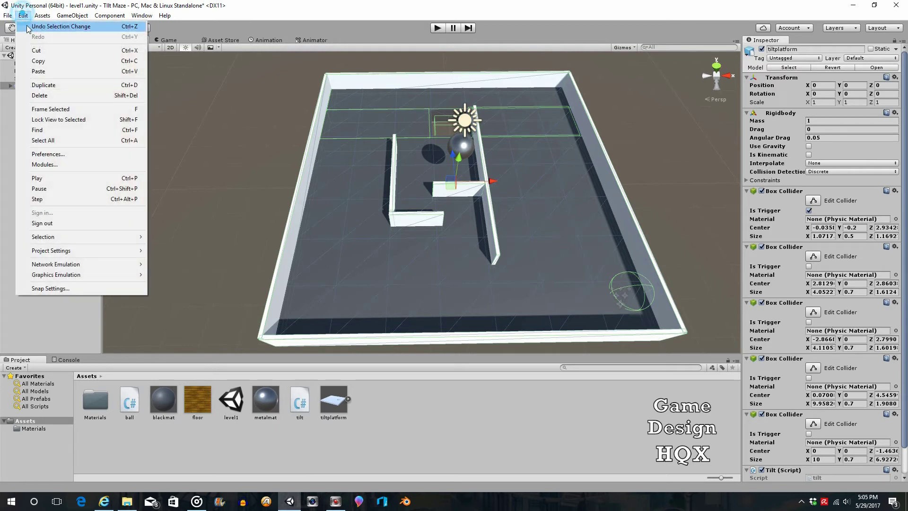
{"action": "left_click", "coordinate": [24, 16]}
{"action": "left_click", "coordinate": [24, 16]}
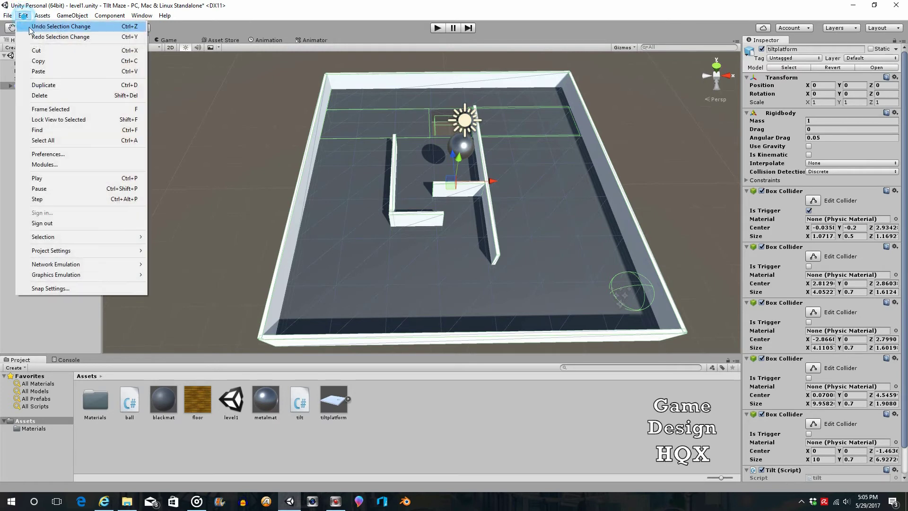
{"action": "left_click", "coordinate": [30, 27]}
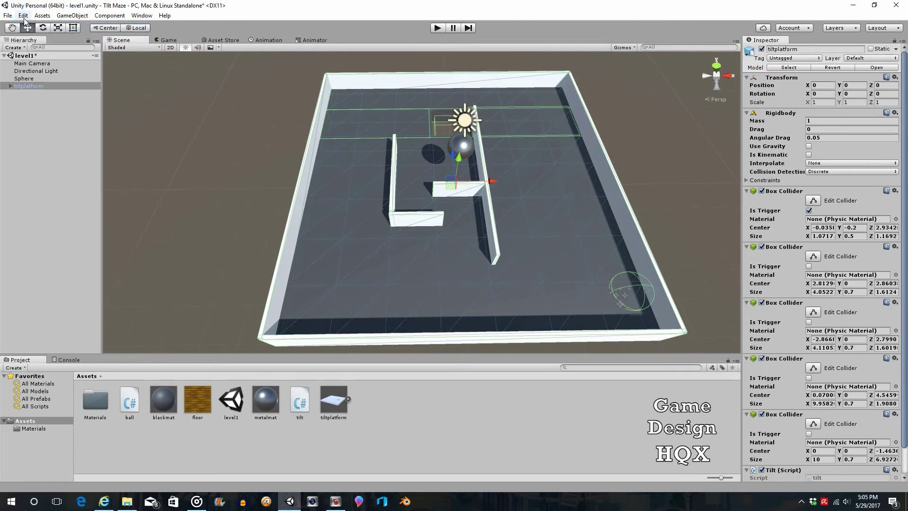
{"action": "left_click", "coordinate": [23, 15]}
{"action": "left_click", "coordinate": [30, 27]}
{"action": "left_click", "coordinate": [22, 15]}
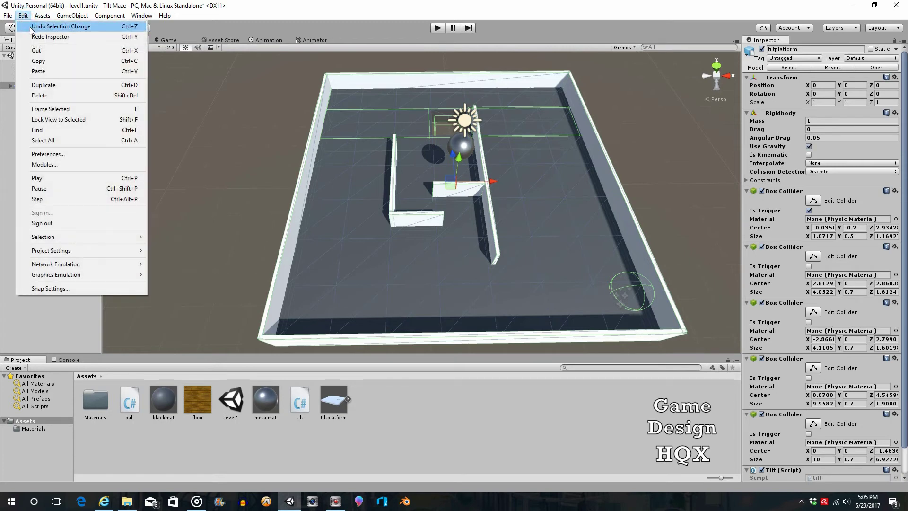
{"action": "left_click", "coordinate": [29, 26]}
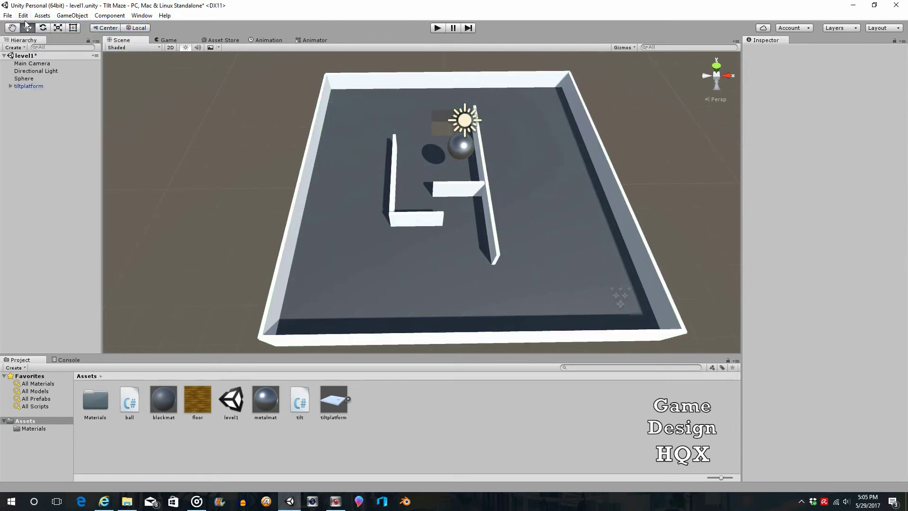
{"action": "left_click", "coordinate": [23, 15]}
{"action": "left_click", "coordinate": [29, 27]}
{"action": "left_click", "coordinate": [23, 15]}
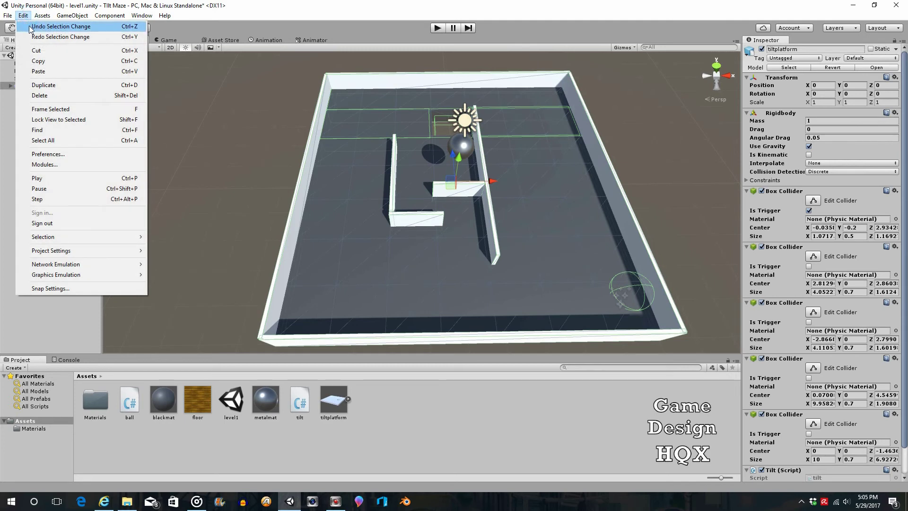
{"action": "left_click", "coordinate": [29, 27]}
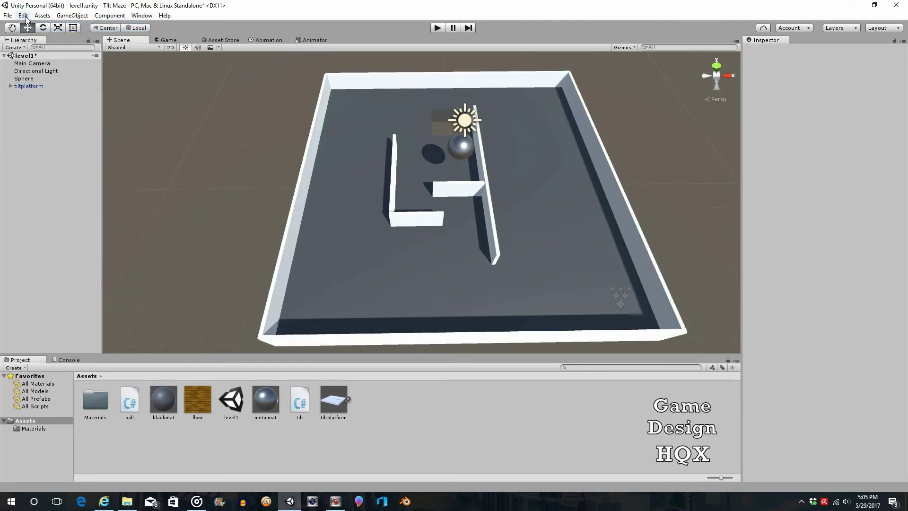
{"action": "left_click", "coordinate": [23, 15]}
{"action": "left_click", "coordinate": [29, 27]}
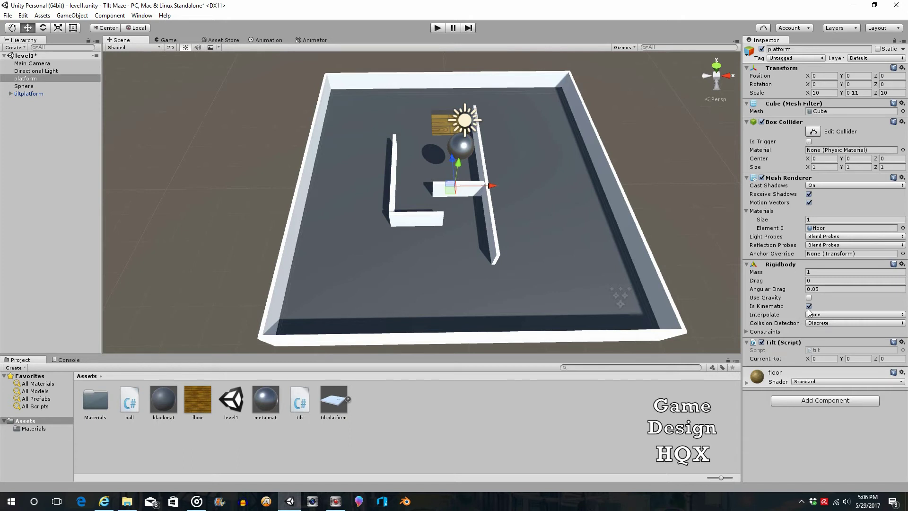
- Delete platform again, make tiltplatform's Rigidbody kinematic without gravity, and start the game
{"action": "key", "text": "Delete"}
{"action": "left_click", "coordinate": [34, 86]}
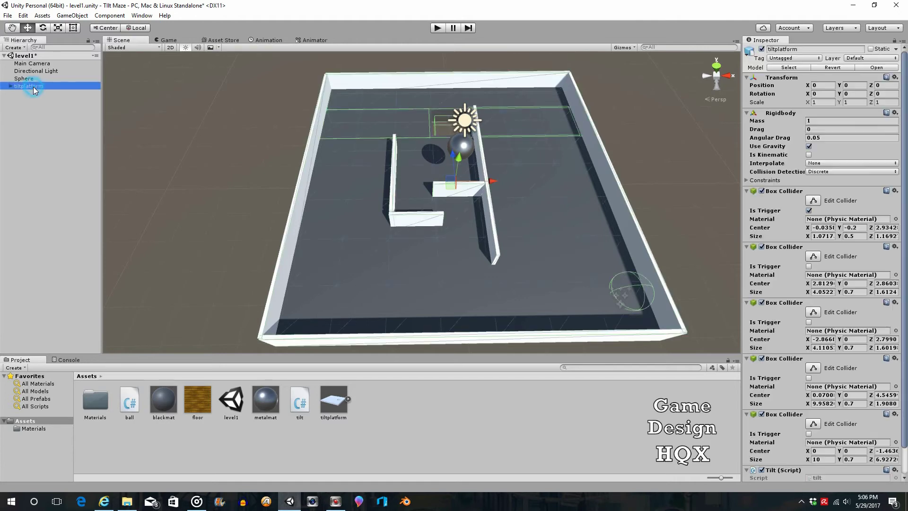
{"action": "left_click", "coordinate": [808, 155]}
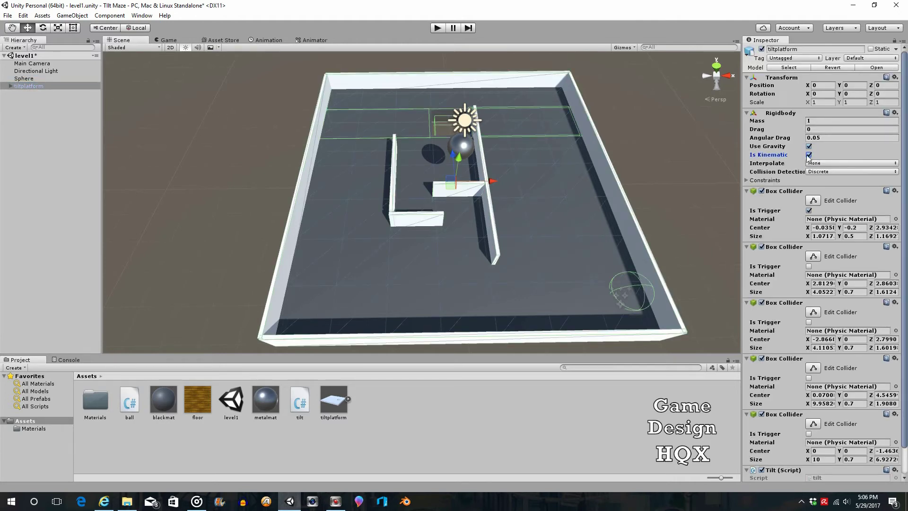
{"action": "left_click", "coordinate": [808, 146]}
{"action": "left_click", "coordinate": [437, 28]}
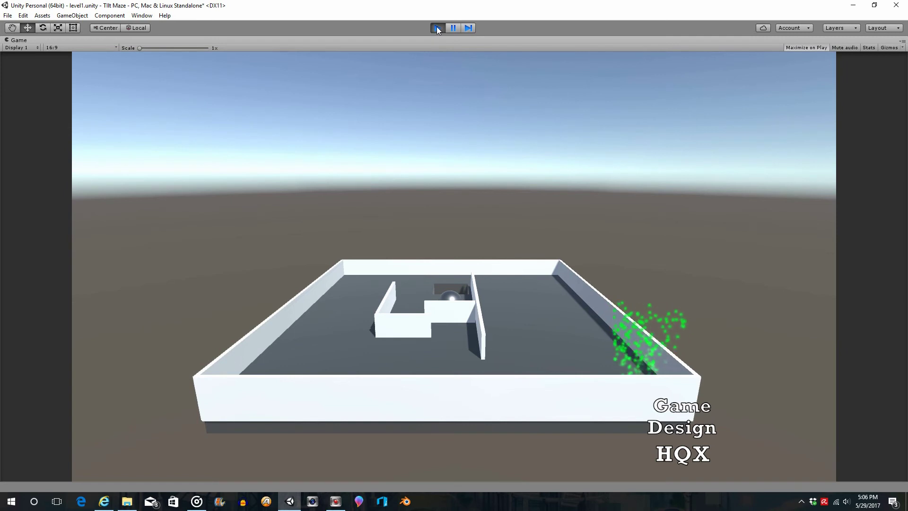
- Tilt the maze with the Right and Up arrow keys, then stop the test run
{"action": "key", "text": "Right"}
{"action": "key", "text": "Up"}
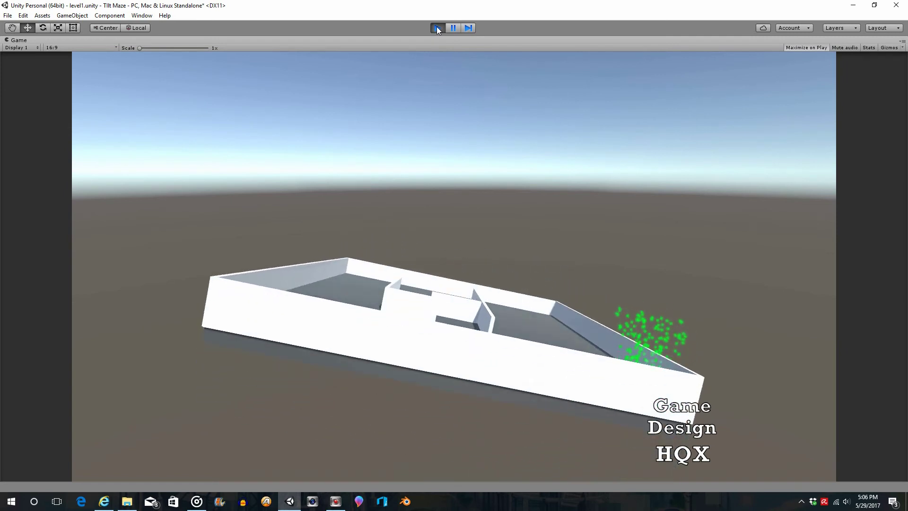
{"action": "left_click", "coordinate": [437, 28]}
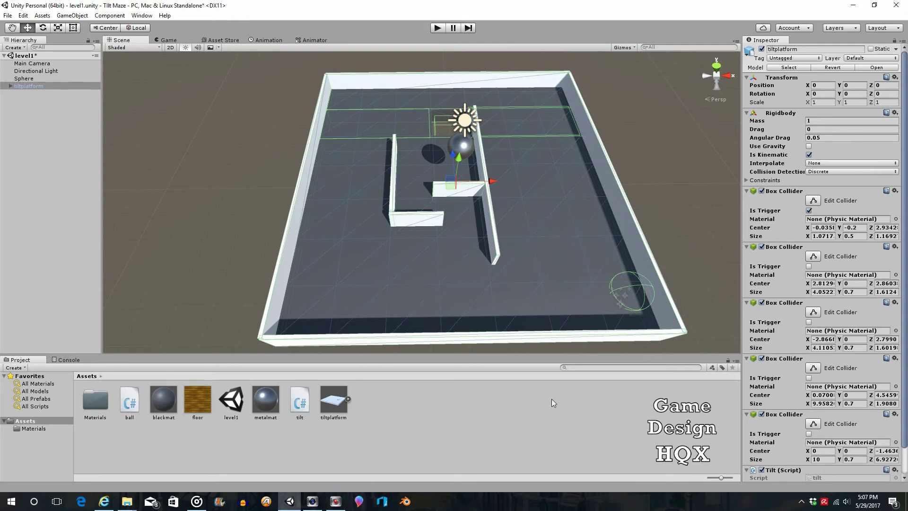
{"action": "scroll", "coordinate": [822, 192], "scroll_direction": "down", "scroll_amount": 2}
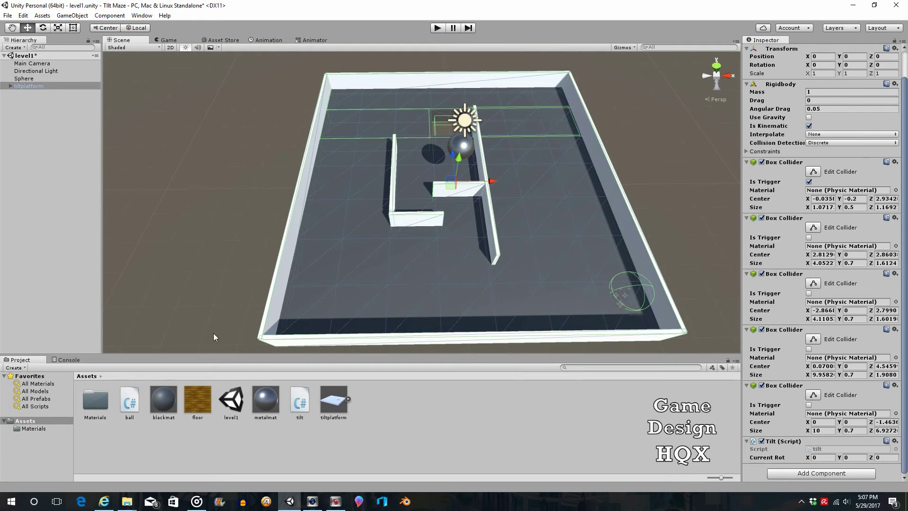
- Open tilt.cs and insert an empty line 39 after Update's final Vertical if block
{"action": "left_click", "coordinate": [303, 403]}
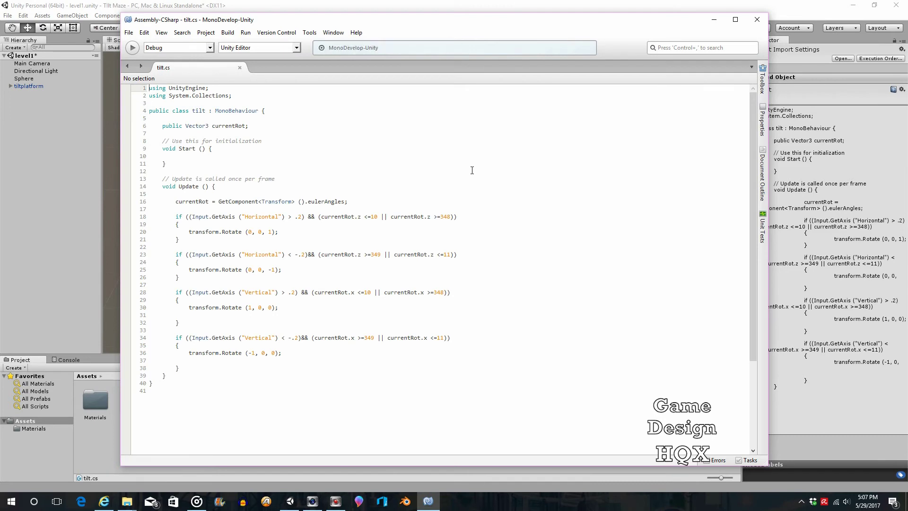
{"action": "scroll", "coordinate": [472, 170], "scroll_direction": "up", "scroll_amount": 3, "text": "ctrl"}
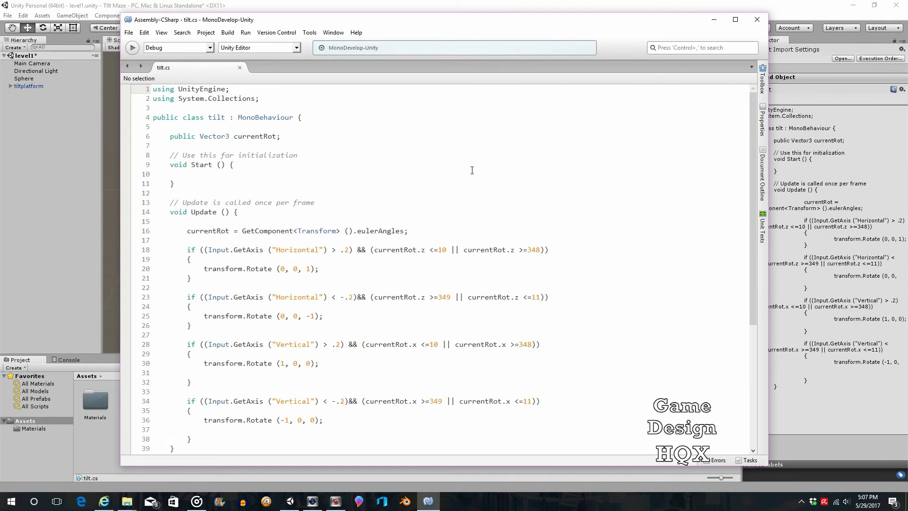
{"action": "scroll", "coordinate": [472, 170], "scroll_direction": "down", "scroll_amount": 7}
{"action": "scroll", "coordinate": [474, 169], "scroll_direction": "up", "scroll_amount": 5}
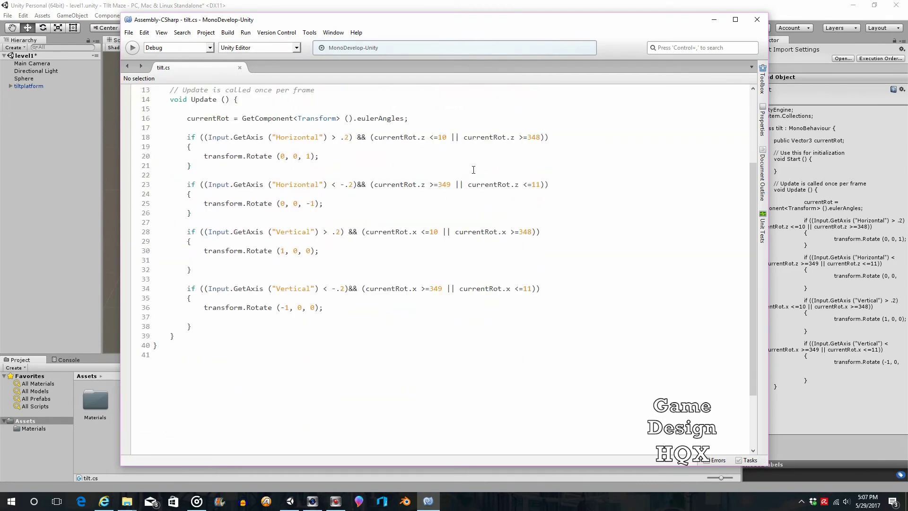
{"action": "scroll", "coordinate": [473, 169], "scroll_direction": "up", "scroll_amount": 2}
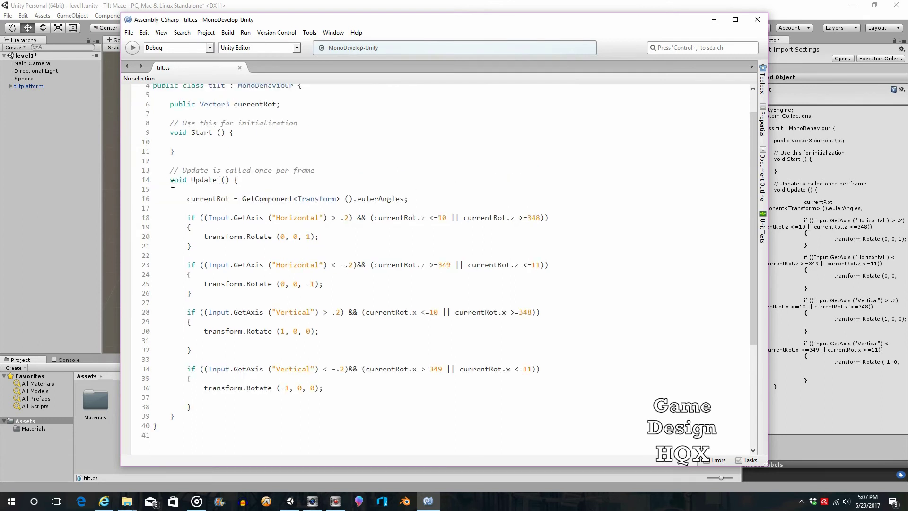
{"action": "left_click_drag", "start_coordinate": [169, 133], "coordinate": [228, 405]}
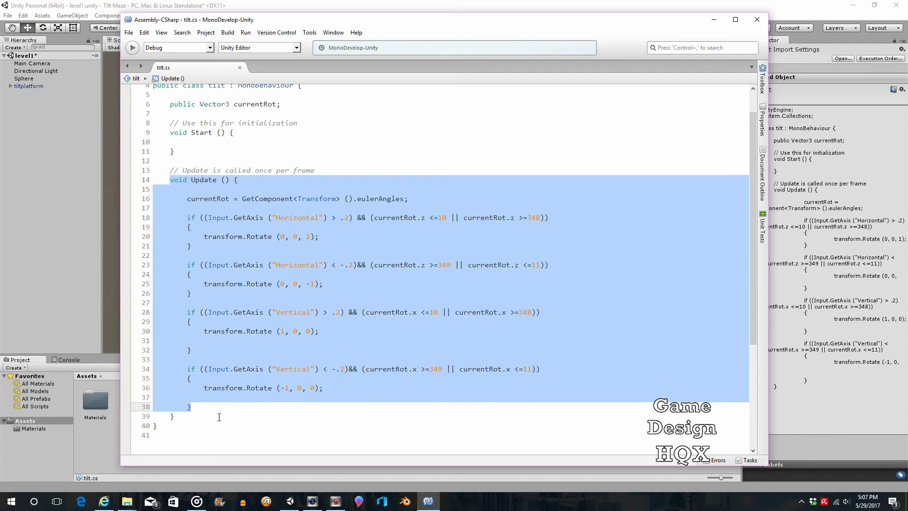
{"action": "left_click", "coordinate": [219, 417]}
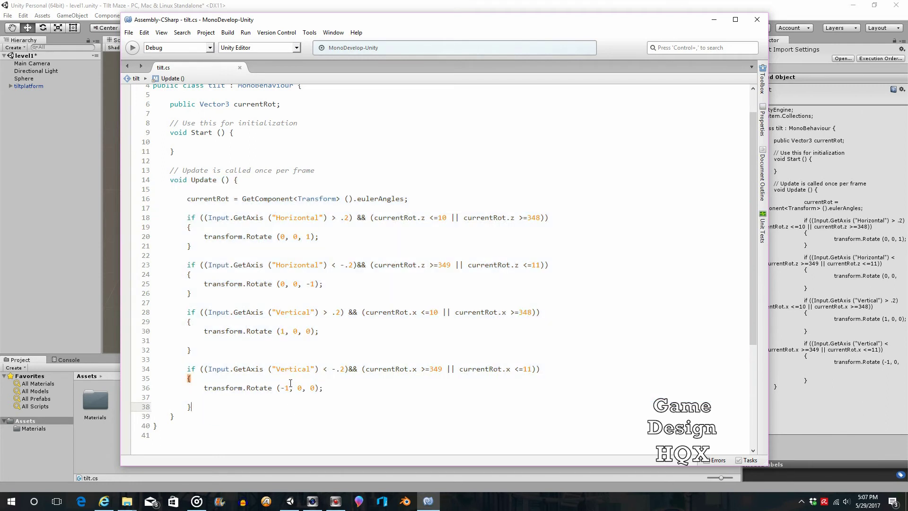
{"action": "key", "text": "Return"}
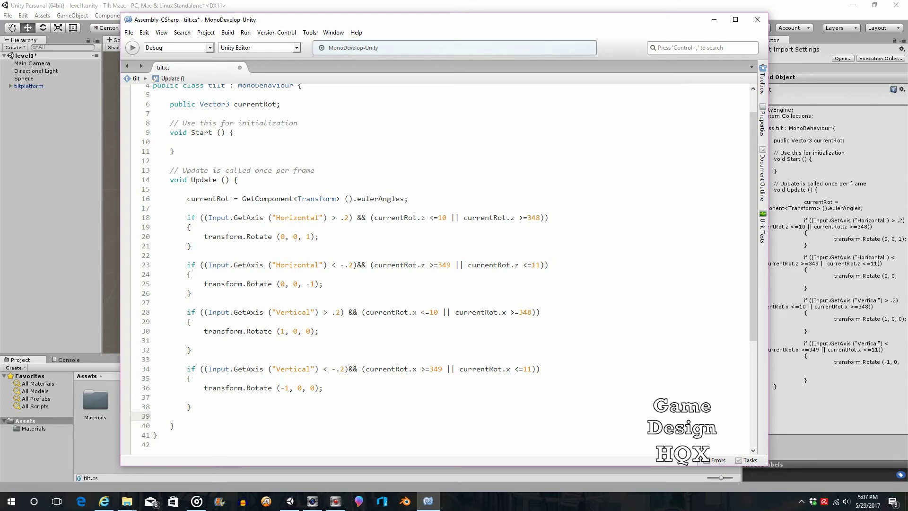
- Return to Unity and review tiltplatform's five Box Colliders, including the trigger one
{"action": "left_click", "coordinate": [290, 5]}
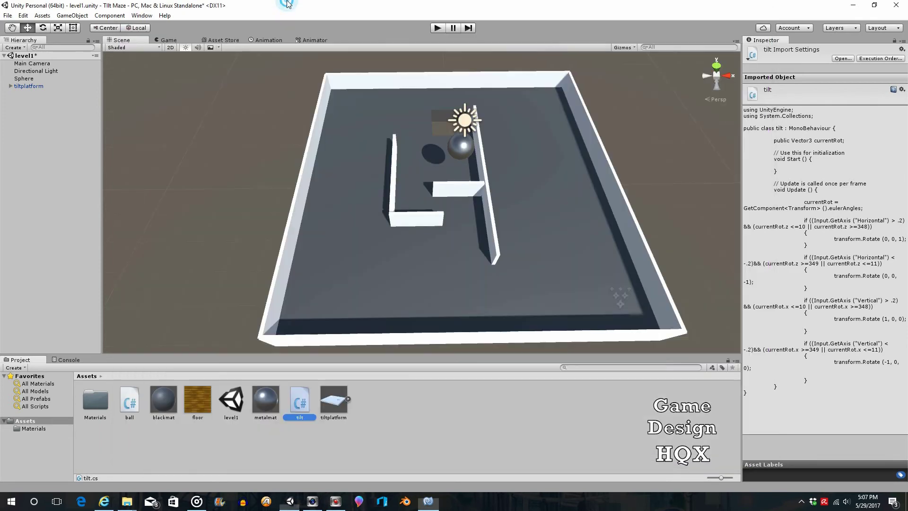
{"action": "left_click", "coordinate": [26, 86]}
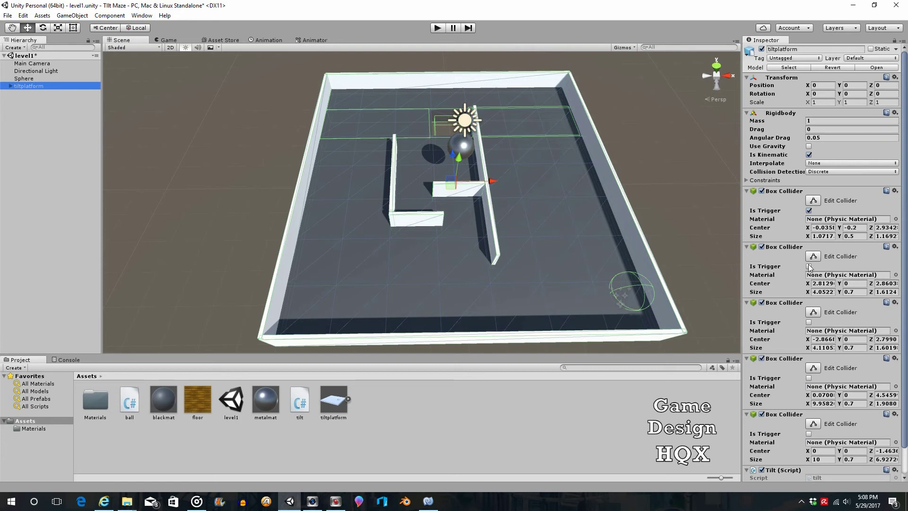
{"action": "scroll", "coordinate": [814, 264], "scroll_direction": "down", "scroll_amount": 2}
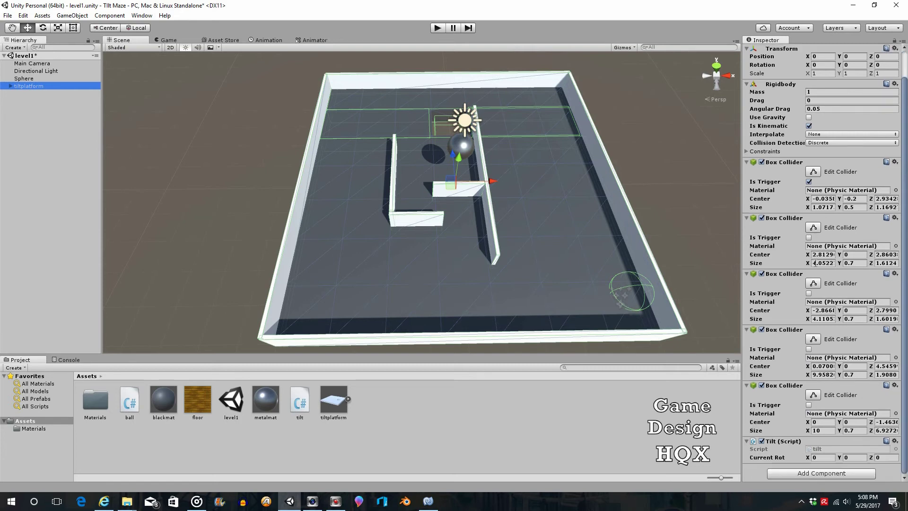
{"action": "scroll", "coordinate": [814, 263], "scroll_direction": "up", "scroll_amount": 2}
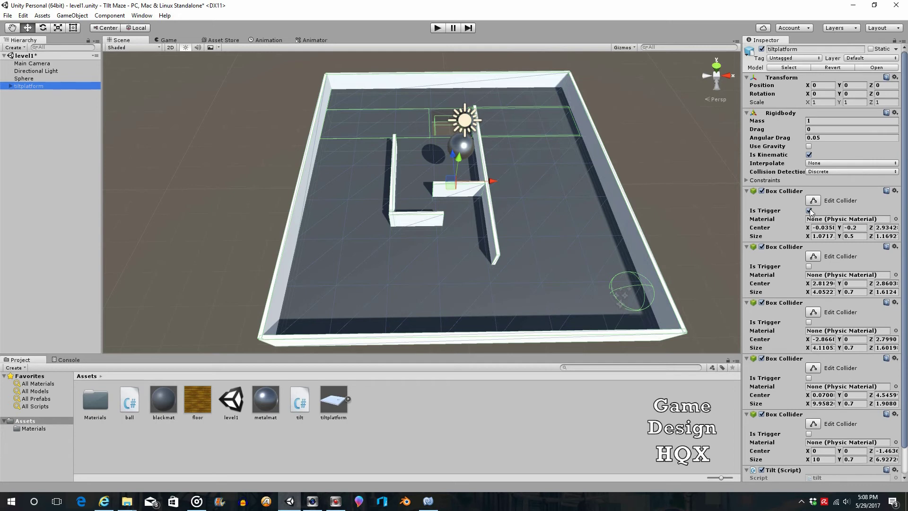
{"action": "left_click", "coordinate": [762, 191]}
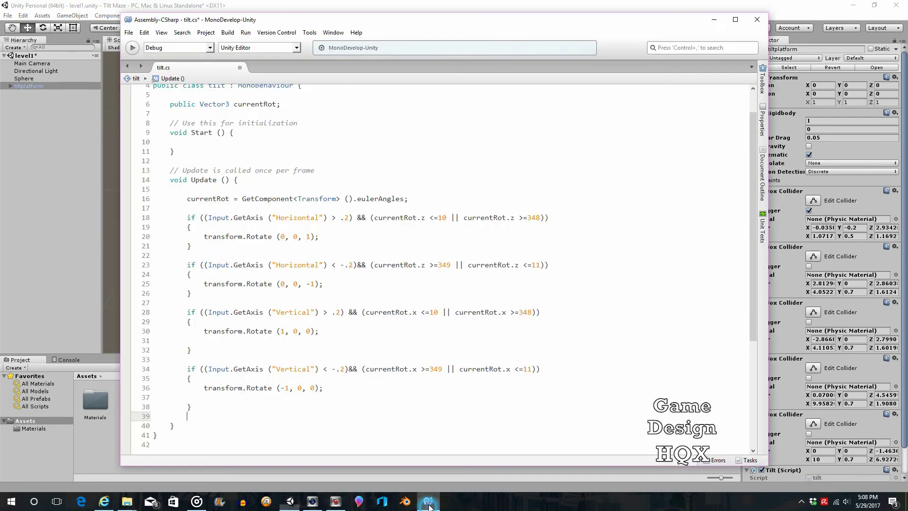
- Type void OnTriggerEnter and move it below Update's closing brace
{"action": "left_click", "coordinate": [428, 501]}
{"action": "scroll", "coordinate": [241, 388], "scroll_direction": "down", "scroll_amount": 2}
{"action": "key", "text": "Return"}
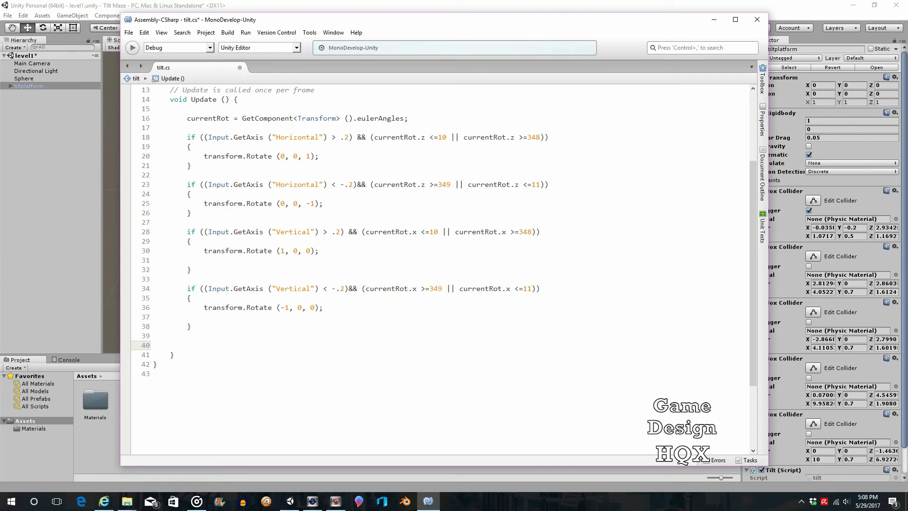
{"action": "type", "text": "void OnTriggerEnter"}
{"action": "left_click_drag", "start_coordinate": [266, 345], "coordinate": [187, 345]}
{"action": "key", "text": "ctrl+c"}
{"action": "key", "text": "BackSpace"}
{"action": "left_click", "coordinate": [175, 355]}
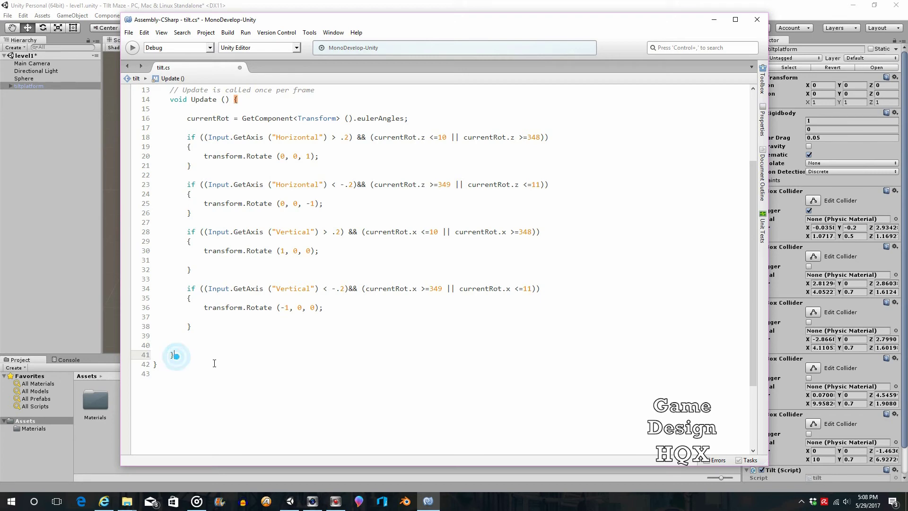
{"action": "key", "text": "Return"}
{"action": "key", "text": "Return"}
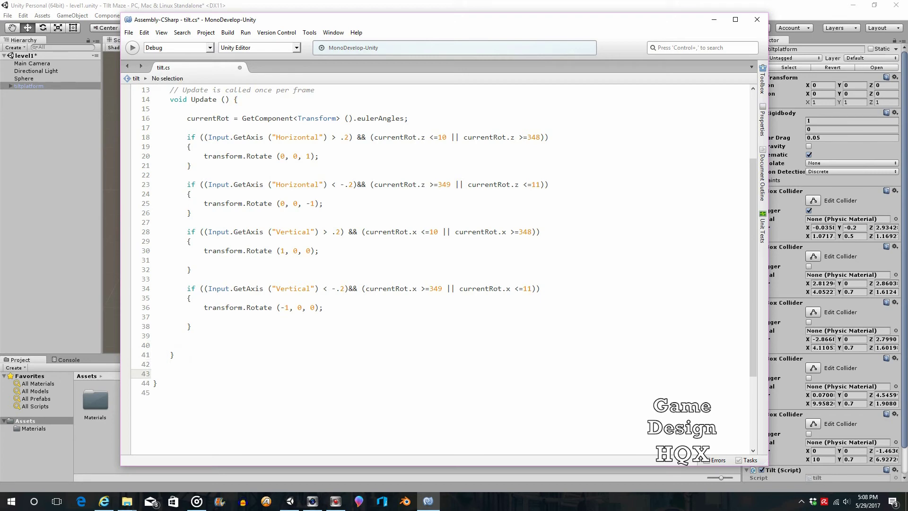
{"action": "key", "text": "ctrl+v"}
- Complete the signature as OnTriggerEnter(Collider other), using autocomplete for Collider
{"action": "scroll", "coordinate": [209, 256], "scroll_direction": "up", "scroll_amount": 4}
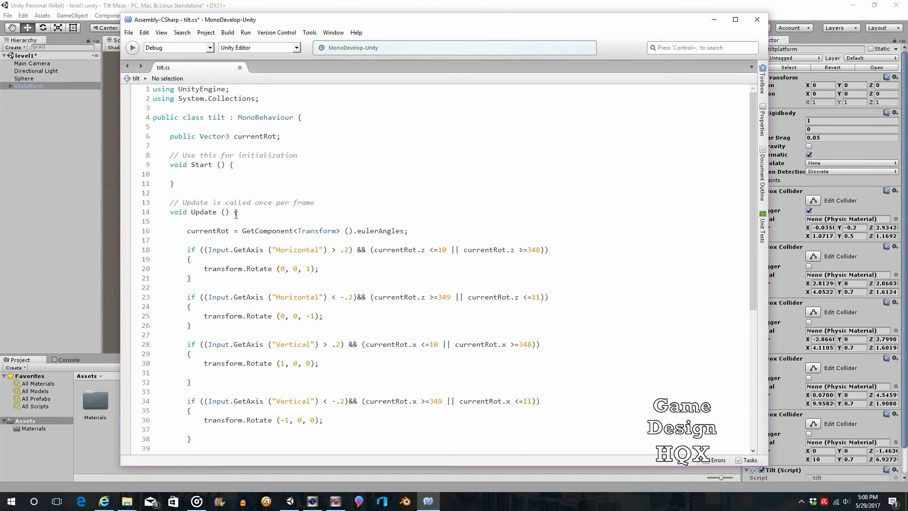
{"action": "scroll", "coordinate": [234, 210], "scroll_direction": "down", "scroll_amount": 3}
{"action": "left_click", "coordinate": [241, 132]}
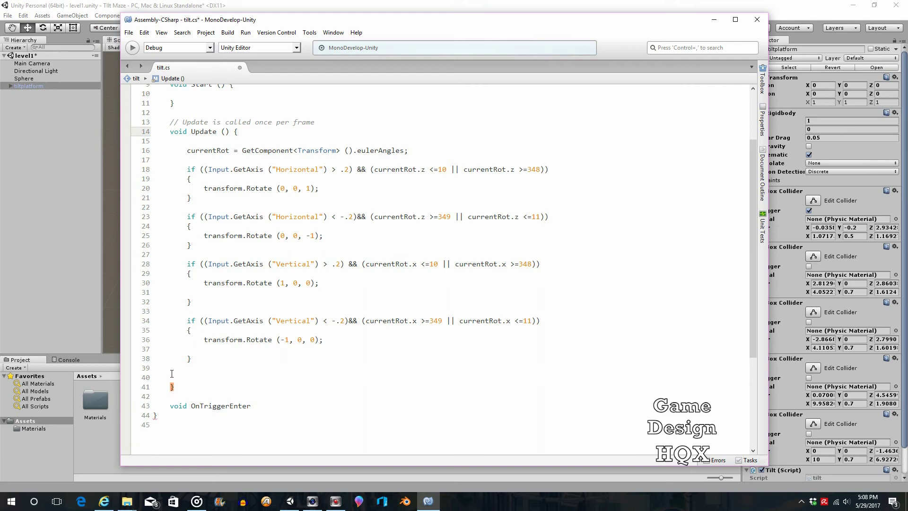
{"action": "scroll", "coordinate": [190, 353], "scroll_direction": "down", "scroll_amount": 3}
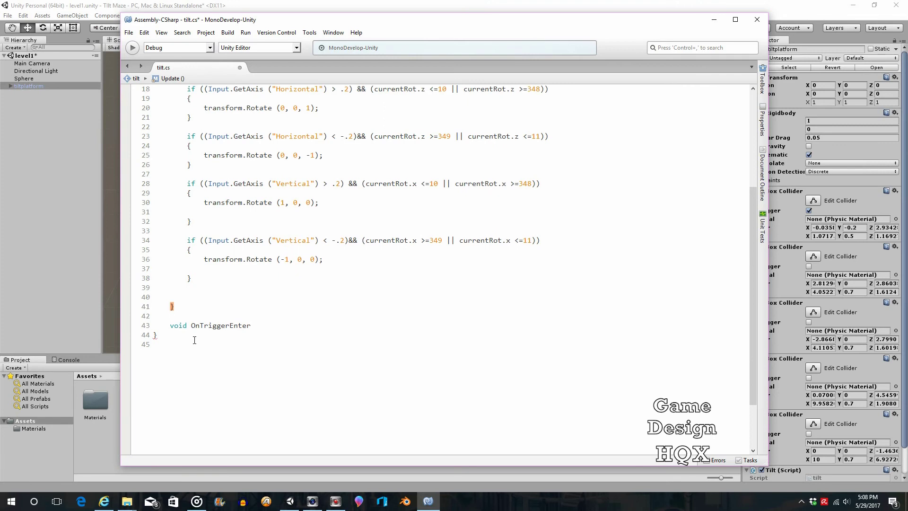
{"action": "left_click", "coordinate": [267, 325]}
{"action": "type", "text": "(coll"}
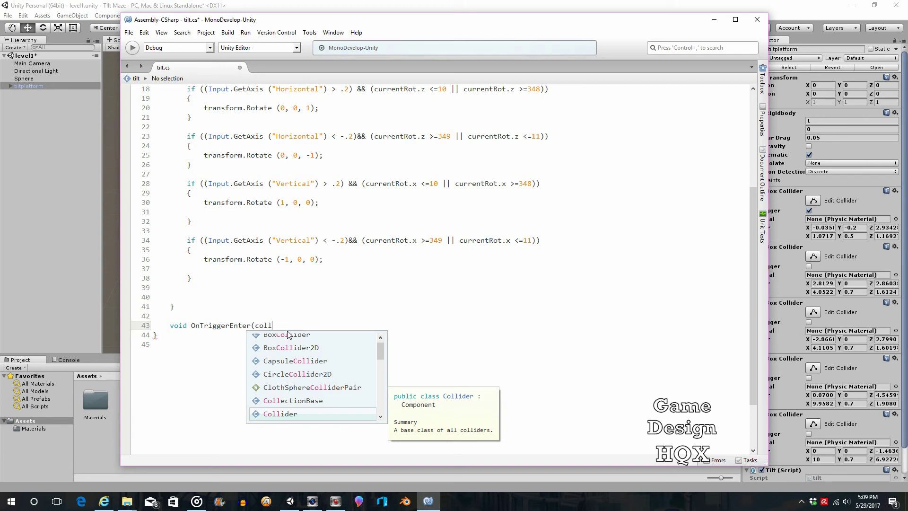
{"action": "key", "text": "Return"}
{"action": "type", "text": "other"}
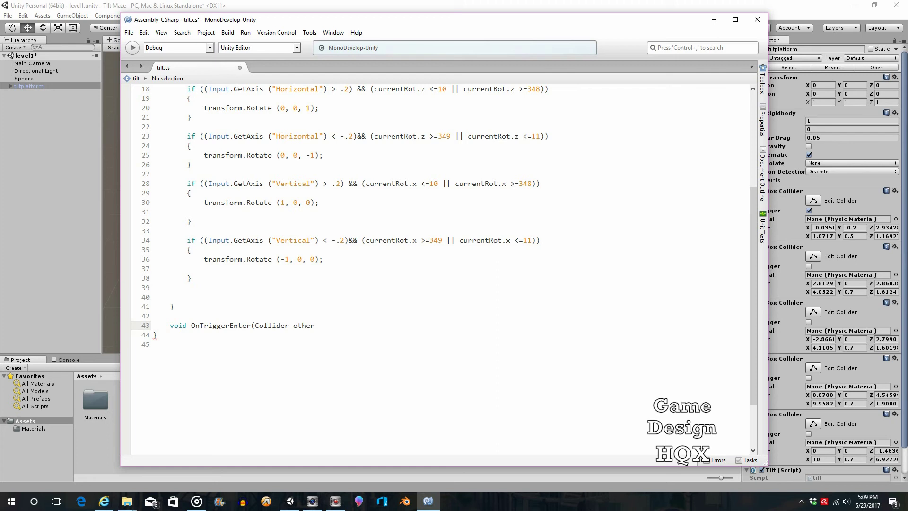
{"action": "type", "text": ")"}
- Add the opening and closing braces for an empty OnTriggerEnter body
{"action": "key", "text": "Return"}
{"action": "type", "text": "{"}
{"action": "key", "text": "Return"}
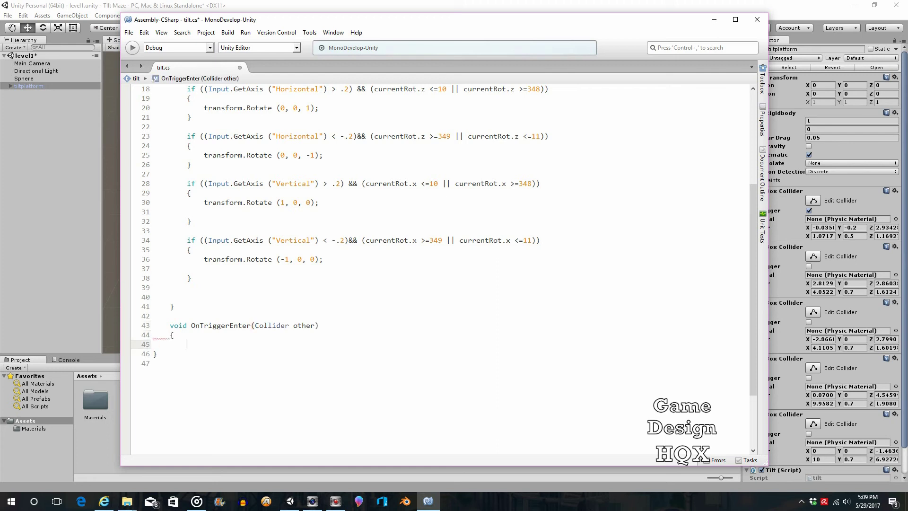
{"action": "key", "text": "Return"}
{"action": "key", "text": "Return"}
{"action": "type", "text": "}"}
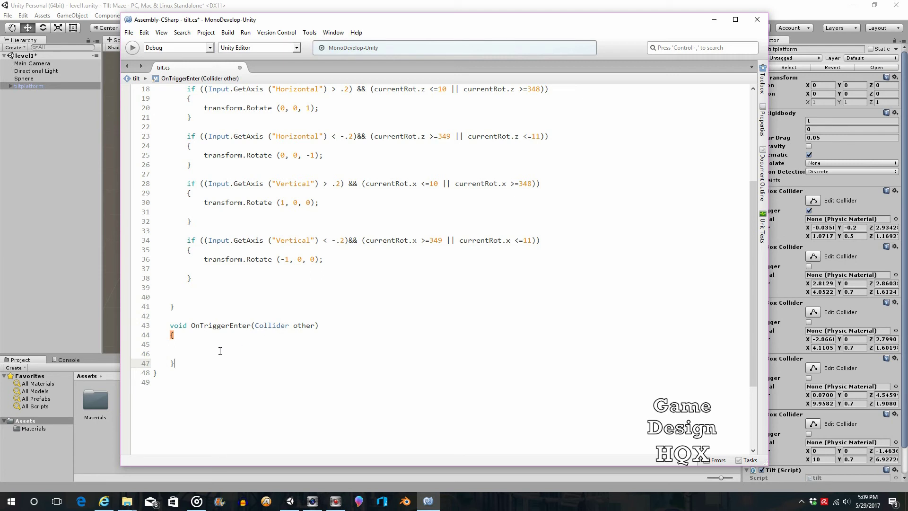
{"action": "left_click", "coordinate": [185, 348]}
{"action": "scroll", "coordinate": [197, 352], "scroll_direction": "up", "scroll_amount": 6}
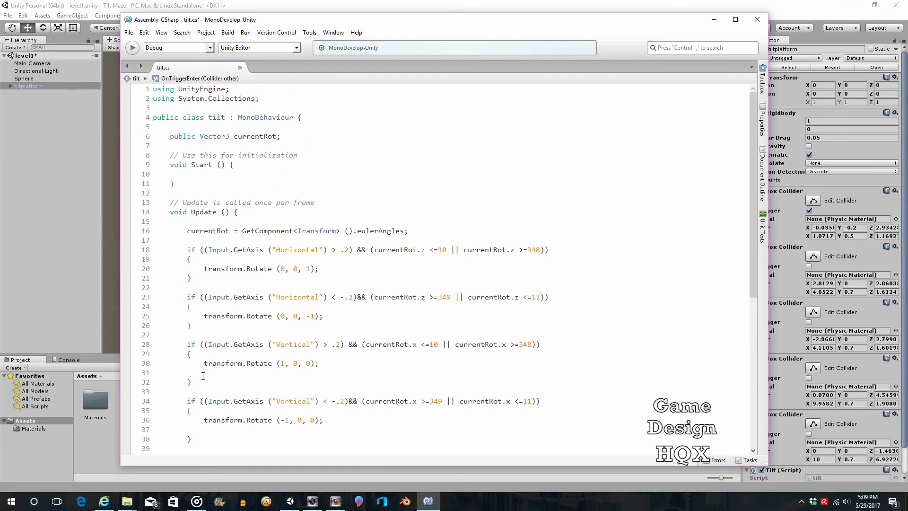
- Write 'using UnityEngine.SceneManagement;' on line 3, picking namespaces from the completion list
{"action": "left_click", "coordinate": [176, 108]}
{"action": "type", "text": "using"}
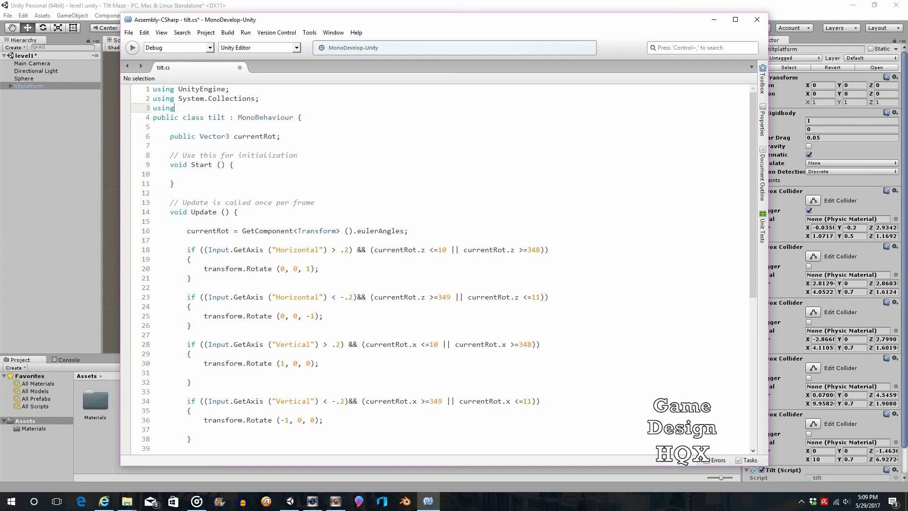
{"action": "type", "text": " sys"}
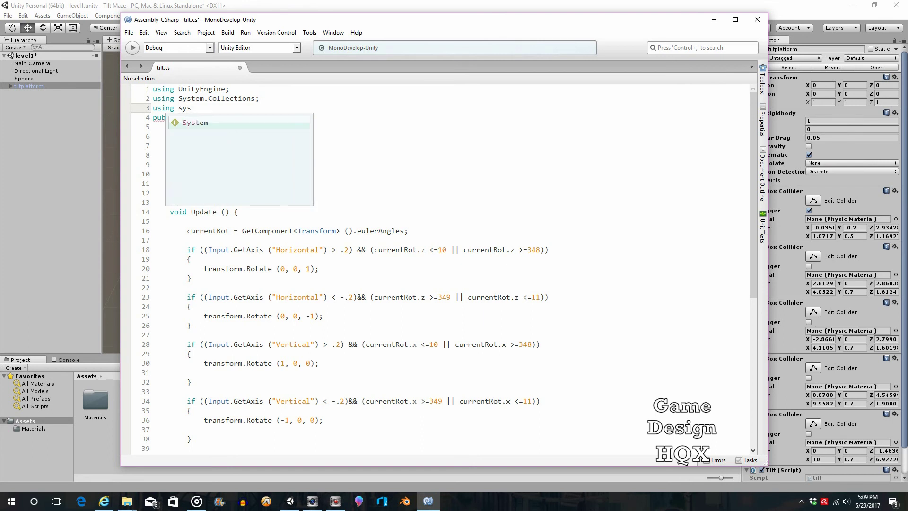
{"action": "key", "text": "Return"}
{"action": "type", "text": ".s"}
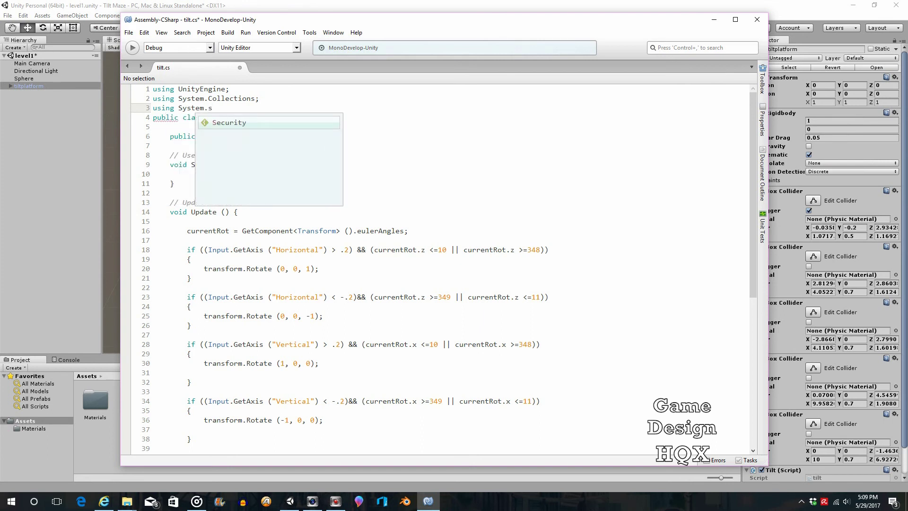
{"action": "key", "text": "BackSpace"}
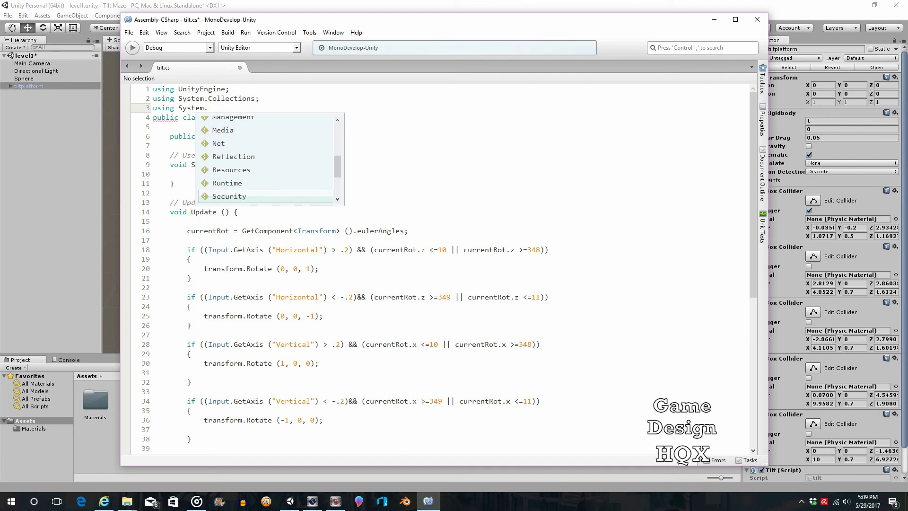
{"action": "key", "text": "BackSpace"}
{"action": "key", "text": "BackSpace"}
{"action": "key", "text": "BackSpace"}
{"action": "key", "text": "BackSpace"}
{"action": "key", "text": "BackSpace"}
{"action": "key", "text": "BackSpace"}
{"action": "key", "text": "BackSpace"}
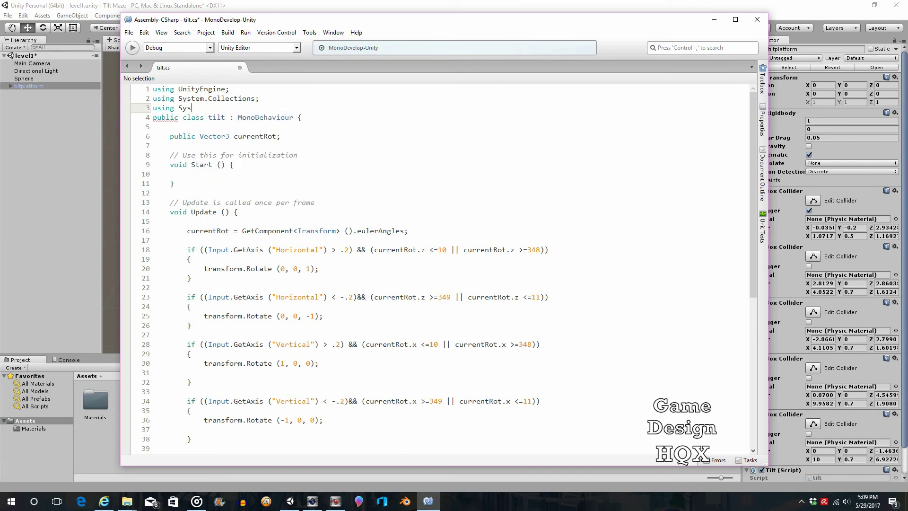
{"action": "type", "text": "uni"}
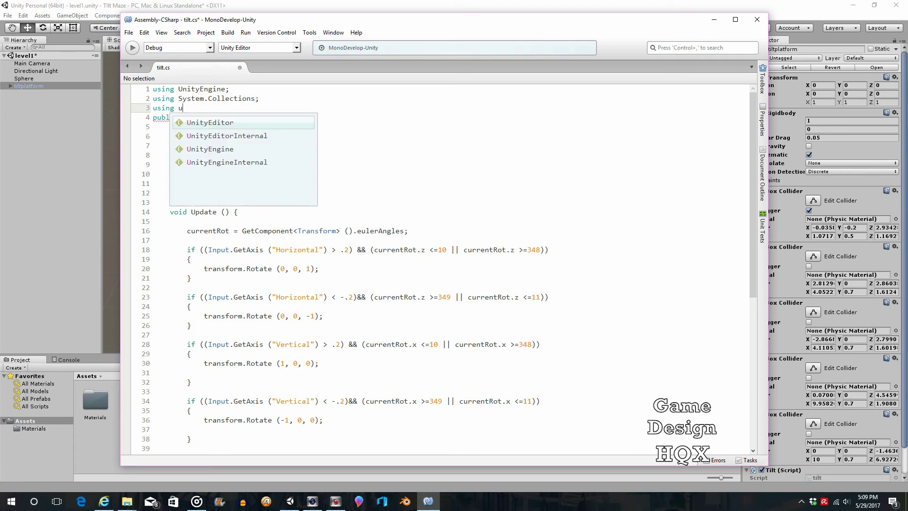
{"action": "key", "text": "Down"}
{"action": "key", "text": "Down"}
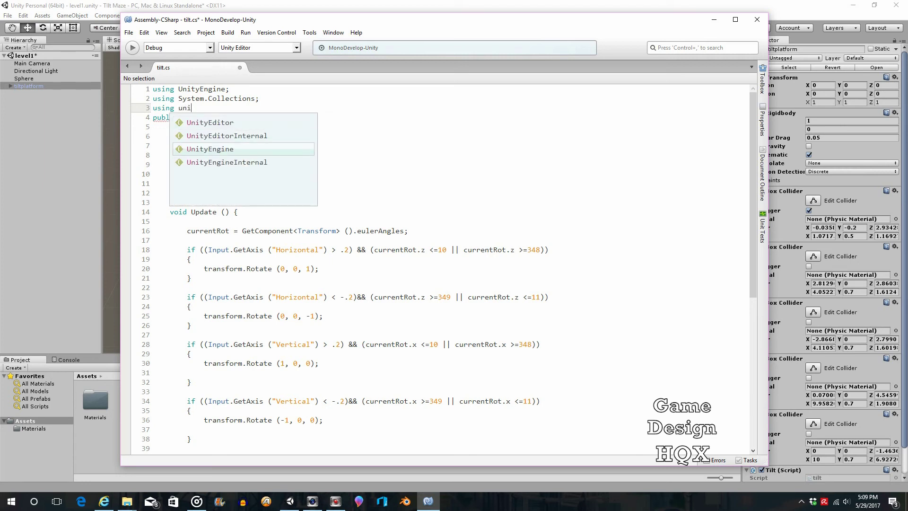
{"action": "key", "text": "Return"}
{"action": "type", "text": ".s"}
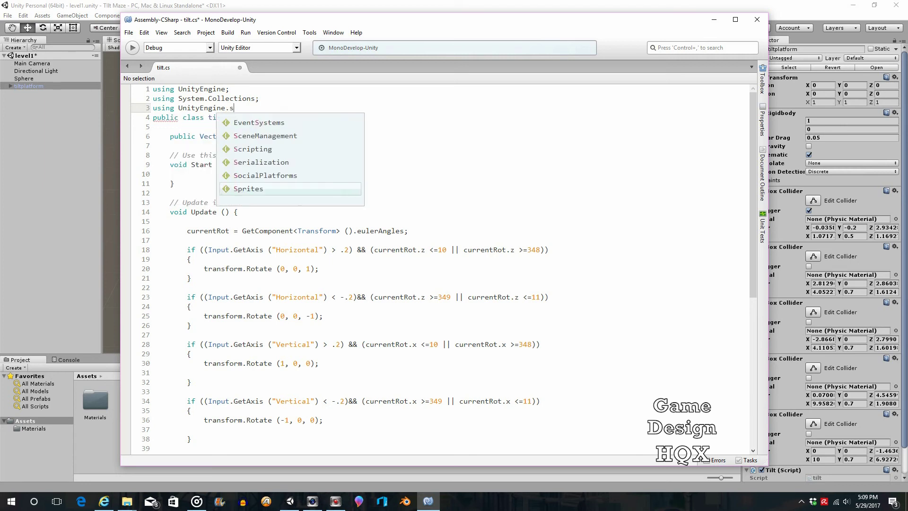
{"action": "key", "text": "Up"}
{"action": "key", "text": "Up"}
{"action": "key", "text": "Up"}
{"action": "key", "text": "Up"}
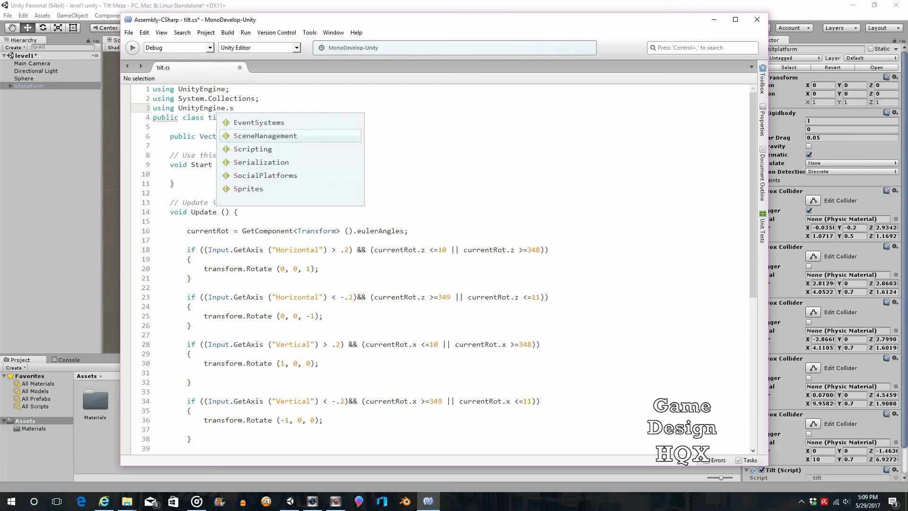
{"action": "key", "text": "Return"}
{"action": "type", "text": ";"}
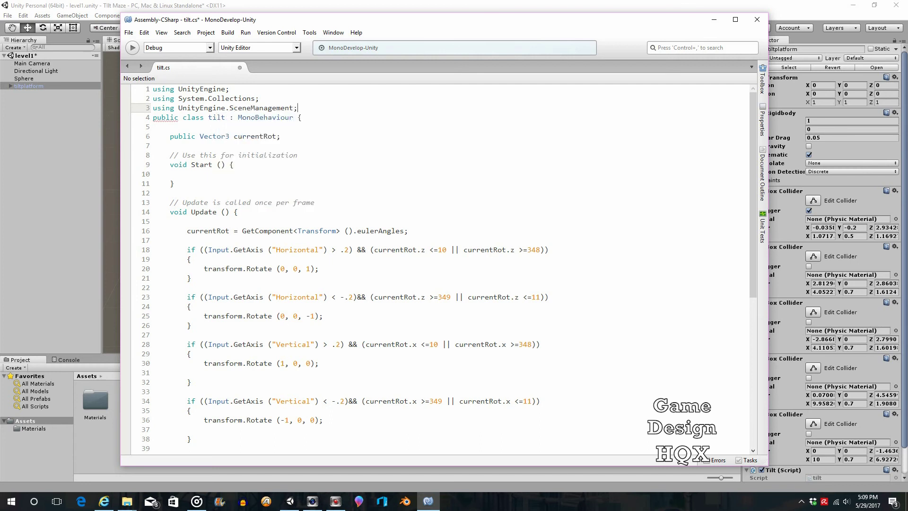
{"action": "key", "text": "Return"}
- Insert SceneManager.LoadScene on line 47 inside OnTriggerEnter using code completion
{"action": "scroll", "coordinate": [254, 140], "scroll_direction": "down", "scroll_amount": 8}
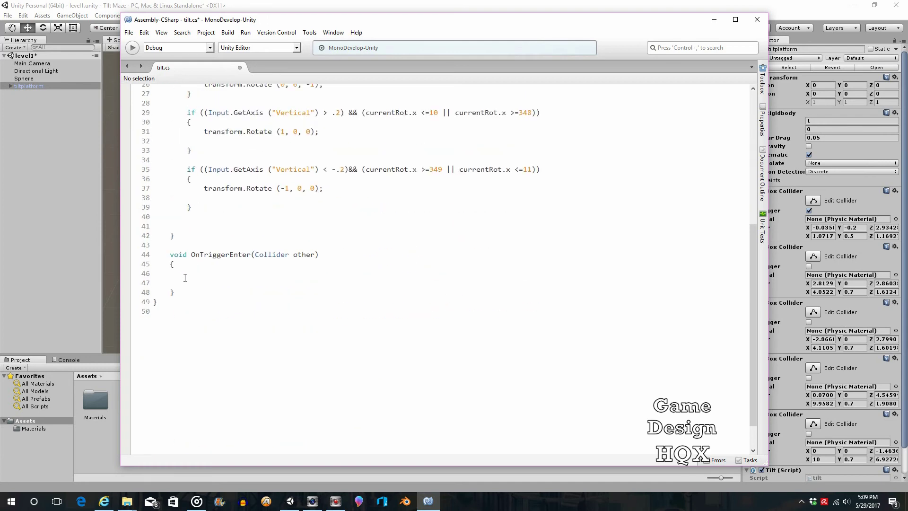
{"action": "left_click", "coordinate": [183, 277]}
{"action": "key", "text": "Down"}
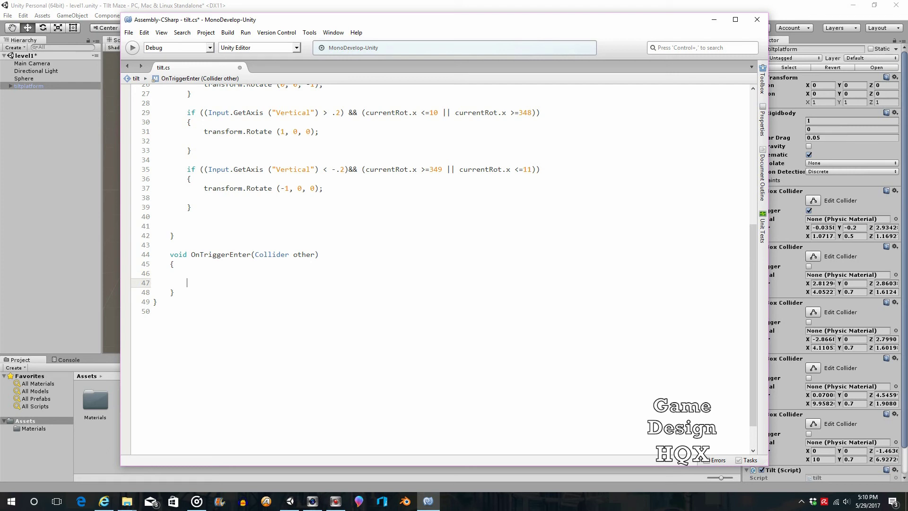
{"action": "type", "text": "sce"}
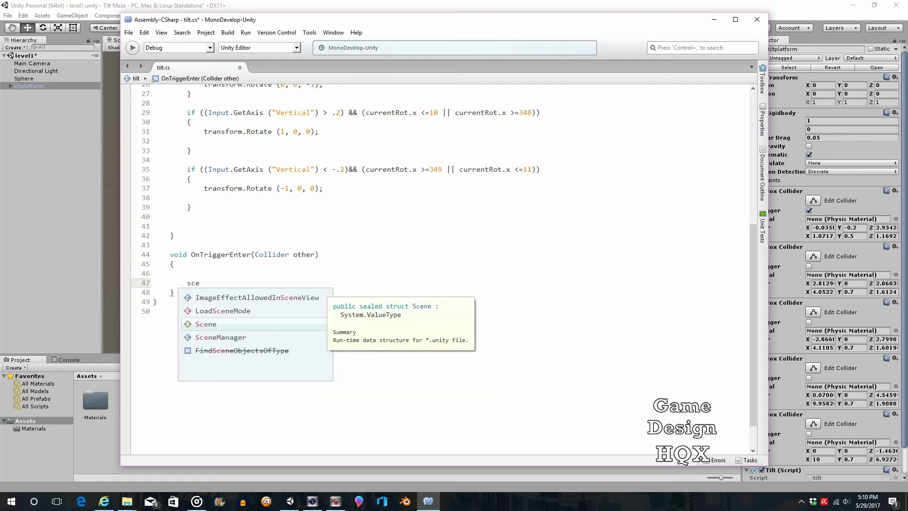
{"action": "key", "text": "Down"}
{"action": "key", "text": "Return"}
{"action": "type", "text": ".lo"}
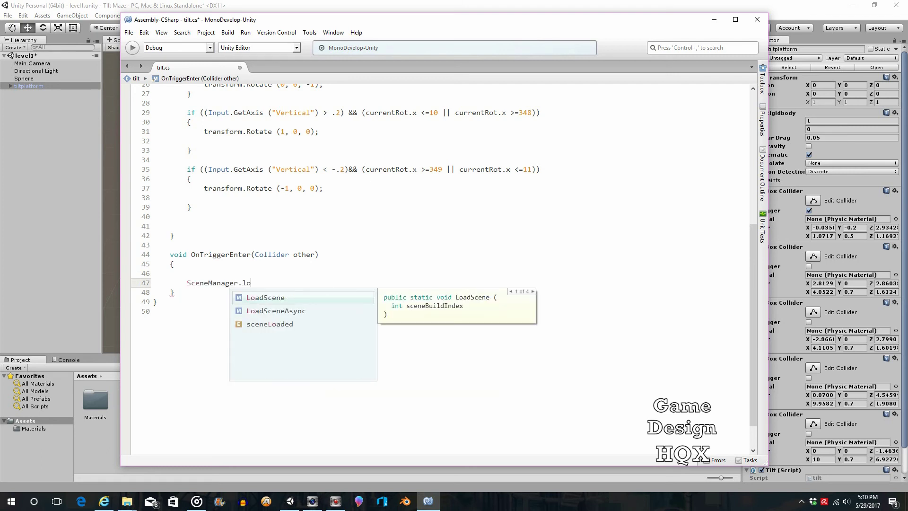
{"action": "key", "text": "Return"}
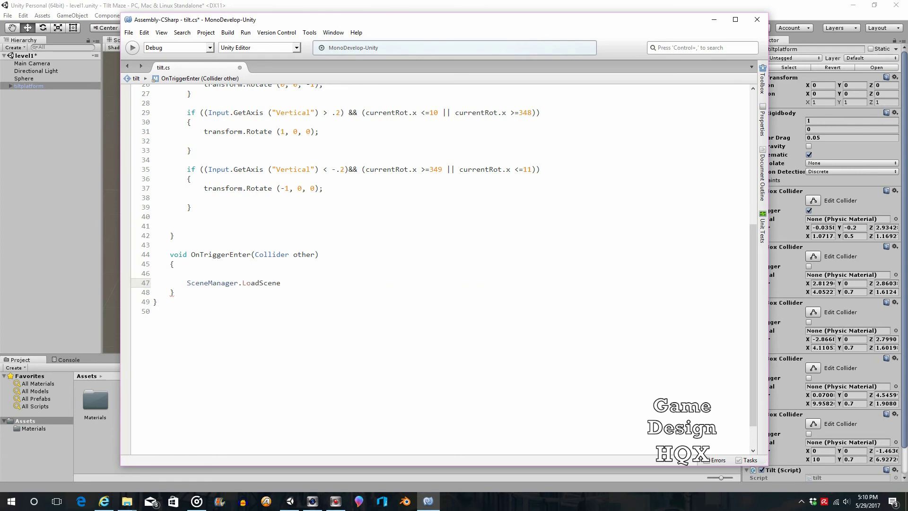
- Finish the call with ("level1"); after checking the scene name in Unity
{"action": "left_click", "coordinate": [279, 6]}
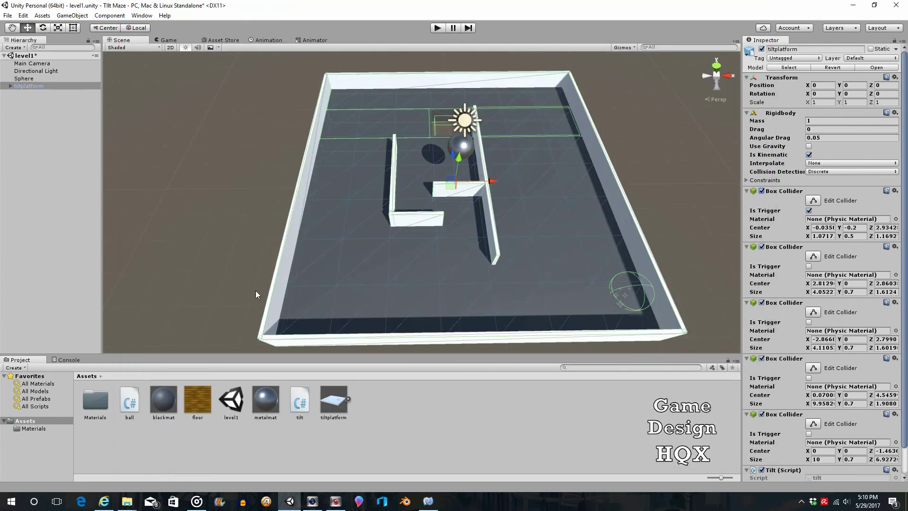
{"action": "left_click", "coordinate": [428, 501]}
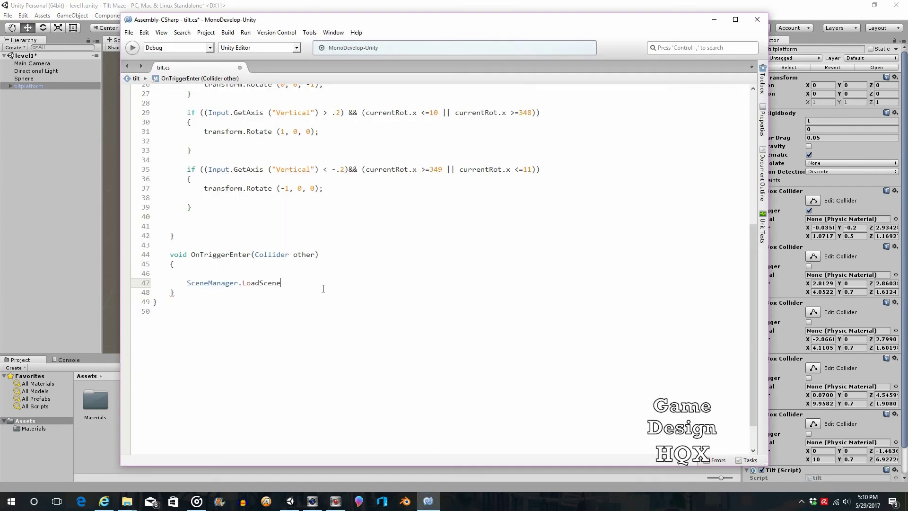
{"action": "type", "text": "("}
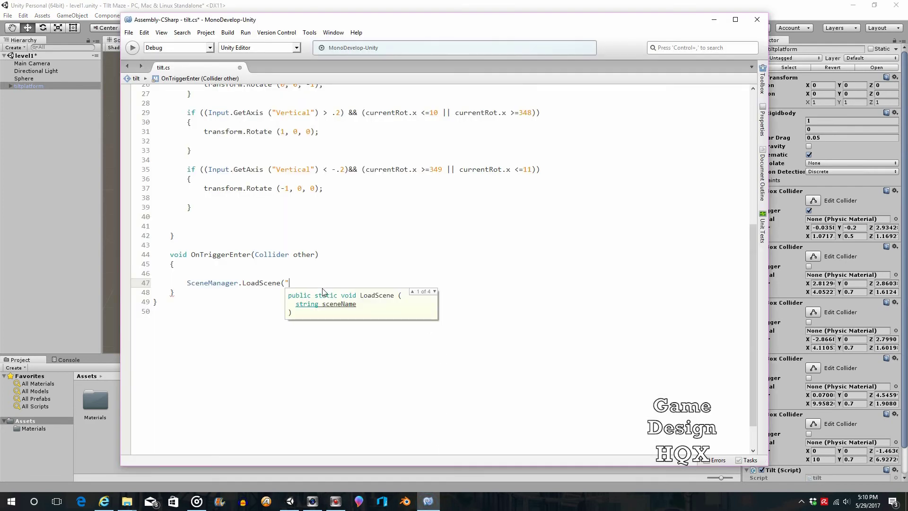
{"action": "type", "text": "\""}
{"action": "left_click", "coordinate": [286, 5]}
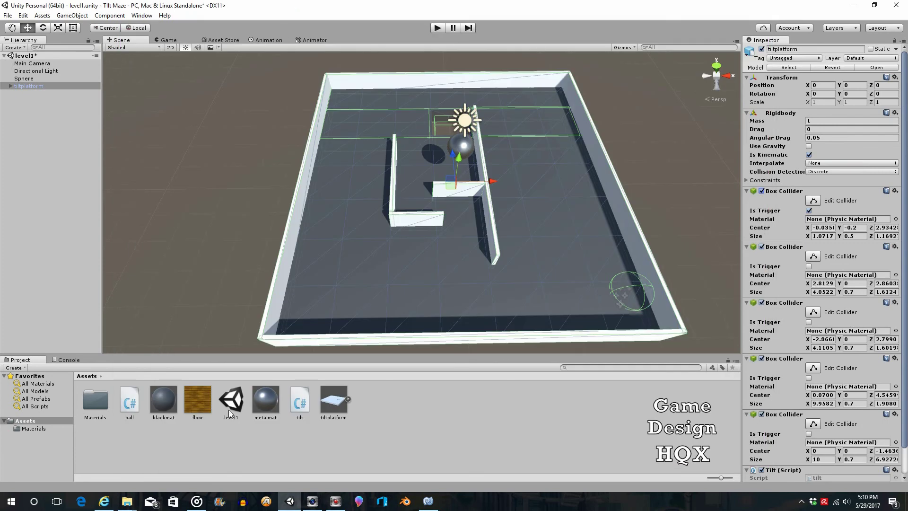
{"action": "left_click", "coordinate": [428, 500]}
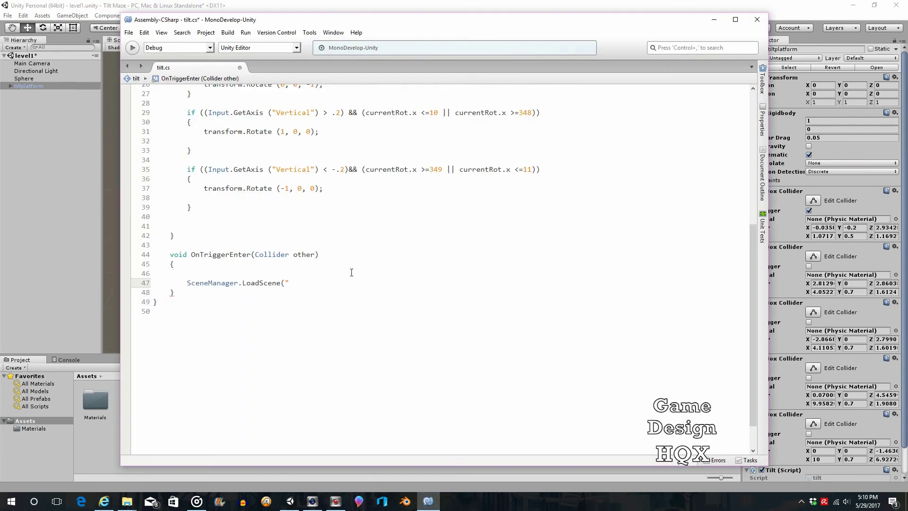
{"action": "type", "text": "level1\");"}
- Save tilt.cs, then confirm level1 is scene 0 in Unity's Build Settings and close it
{"action": "left_click", "coordinate": [129, 33]}
{"action": "left_click", "coordinate": [135, 72]}
{"action": "left_click", "coordinate": [119, 28]}
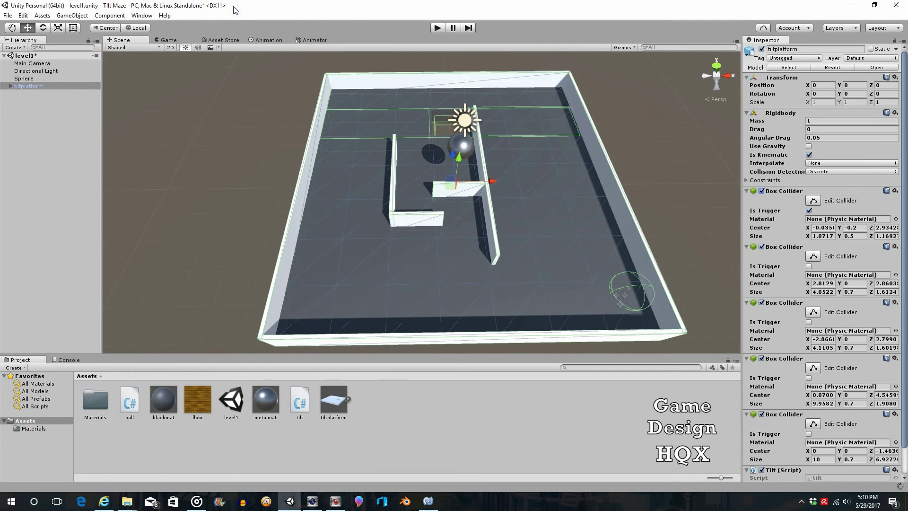
{"action": "left_click", "coordinate": [8, 17]}
{"action": "left_click", "coordinate": [36, 110]}
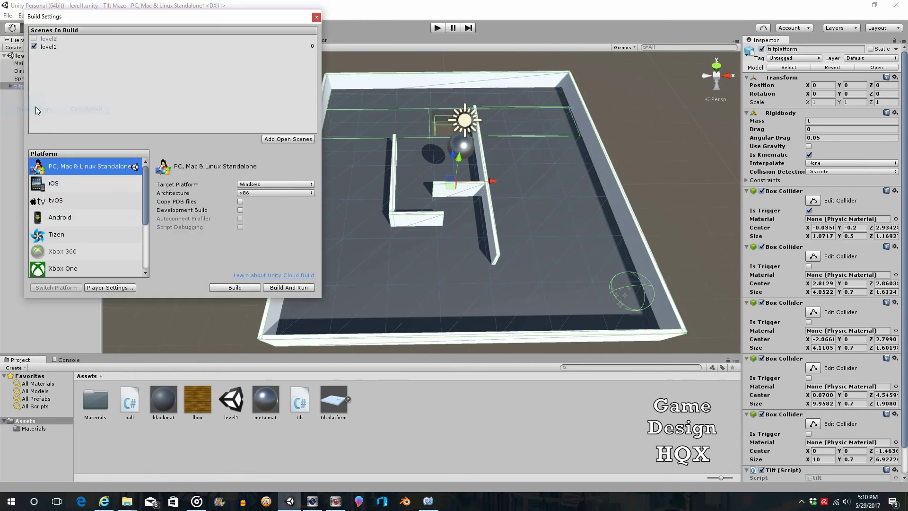
{"action": "left_click", "coordinate": [317, 18]}
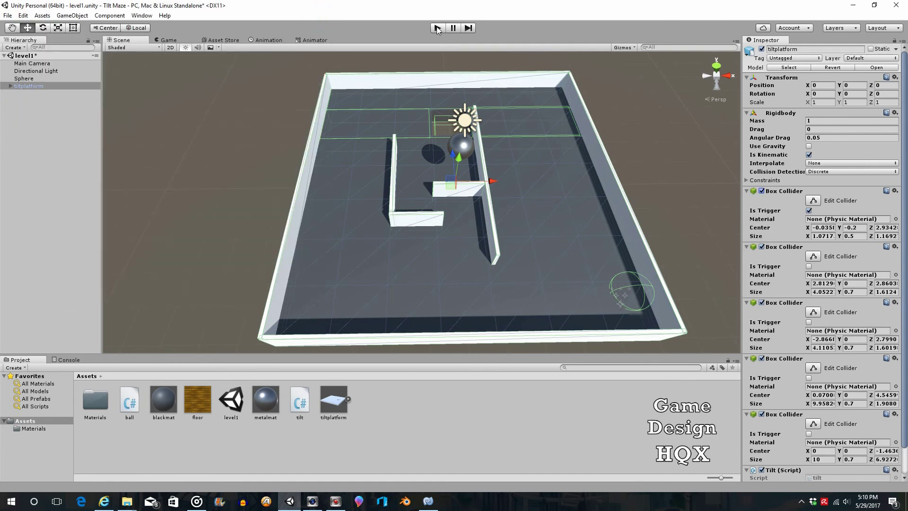
- Play-test the maze twice, selecting the Sphere between runs, then return to tilt.cs in MonoDevelop
{"action": "left_click", "coordinate": [437, 29]}
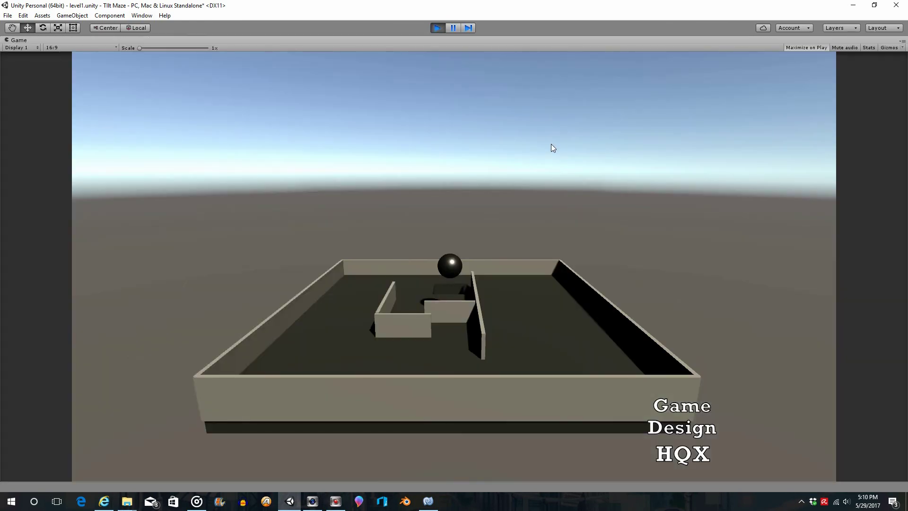
{"action": "left_click", "coordinate": [438, 28]}
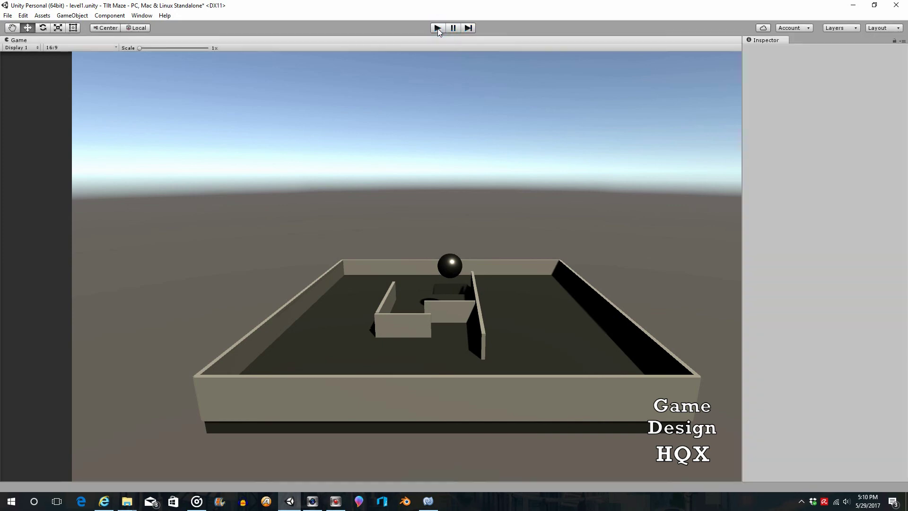
{"action": "left_click", "coordinate": [23, 79]}
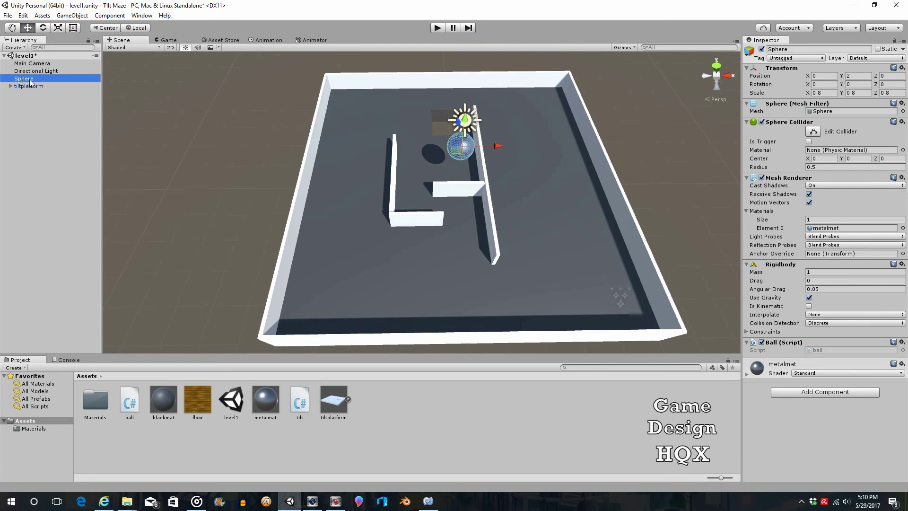
{"action": "left_click", "coordinate": [437, 29]}
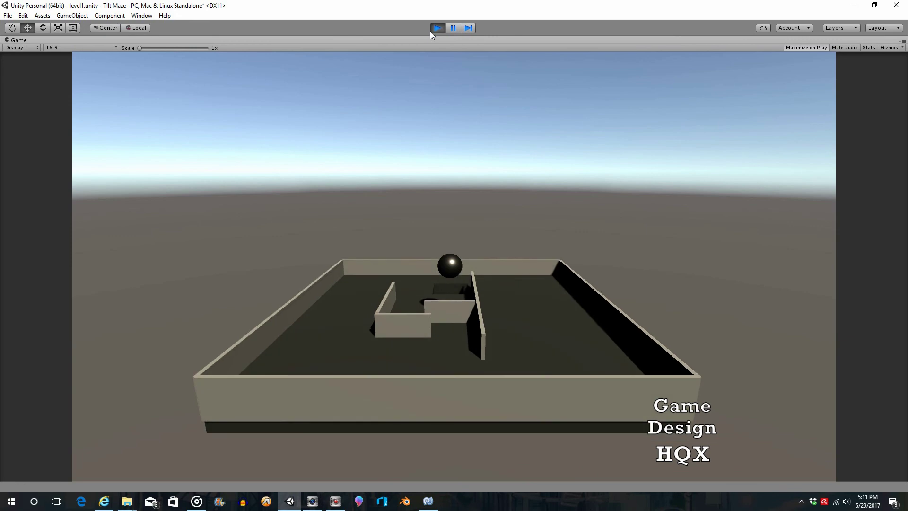
{"action": "left_click", "coordinate": [436, 27]}
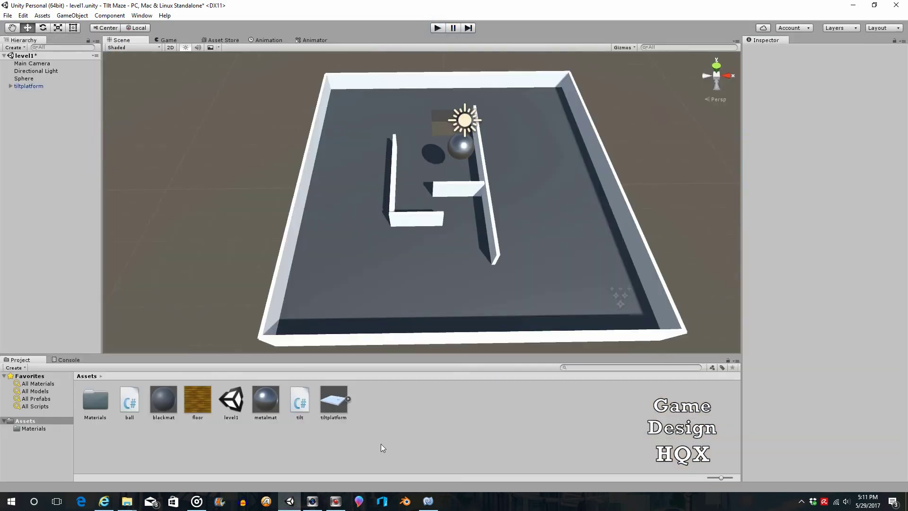
{"action": "left_click", "coordinate": [427, 502]}
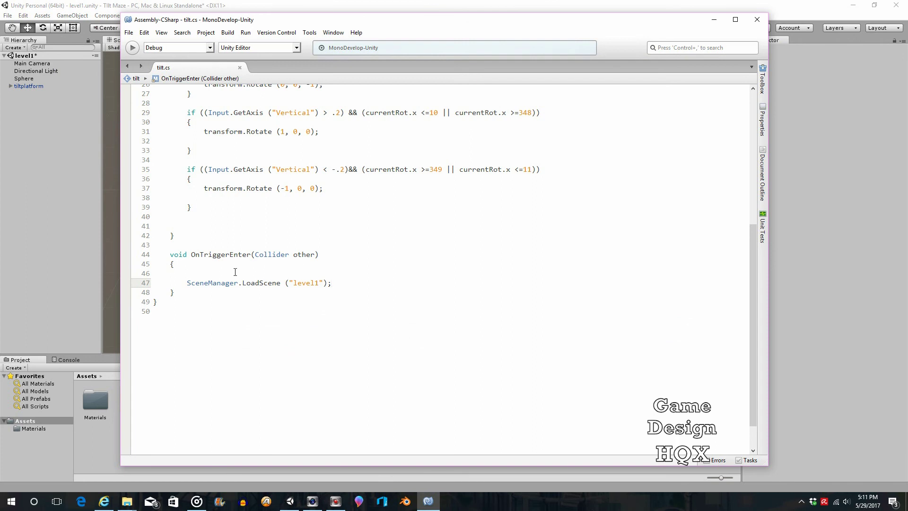
- Add if (other.name=="Sphere") on line 46 above the LoadScene call
{"action": "left_click", "coordinate": [189, 273]}
{"action": "type", "text": "if"}
{"action": "key", "text": "Escape"}
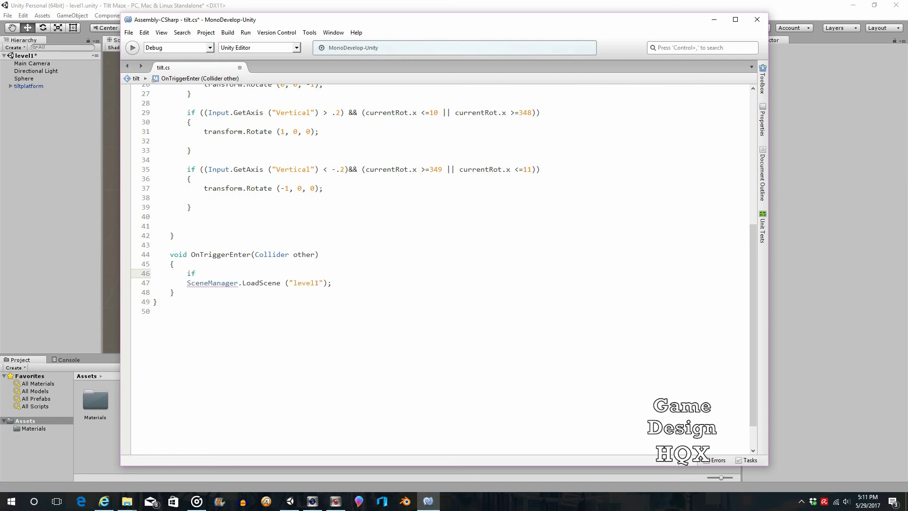
{"action": "type", "text": "(other.name==\"Sphere\")"}
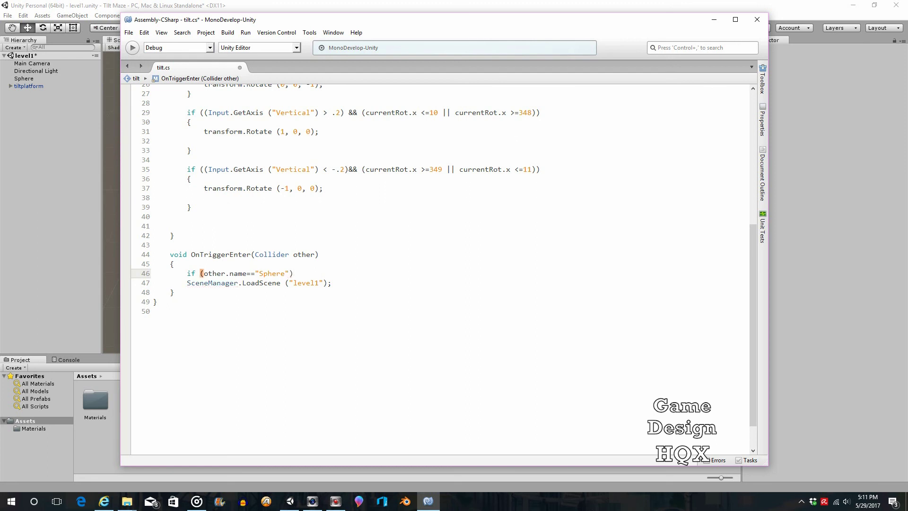
- Wrap the LoadScene call in braces, each brace on its own line
{"action": "key", "text": "Return"}
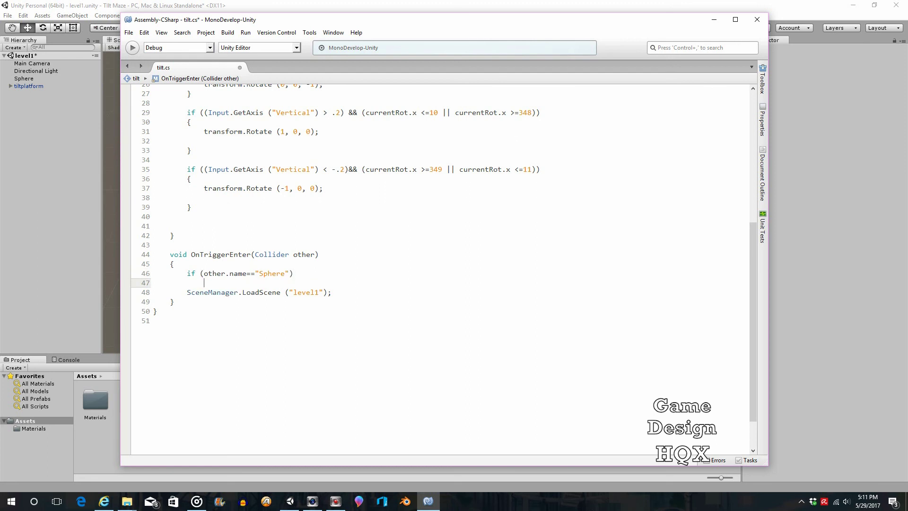
{"action": "type", "text": "{"}
{"action": "left_click", "coordinate": [339, 294]}
{"action": "key", "text": "Return"}
{"action": "type", "text": "}"}
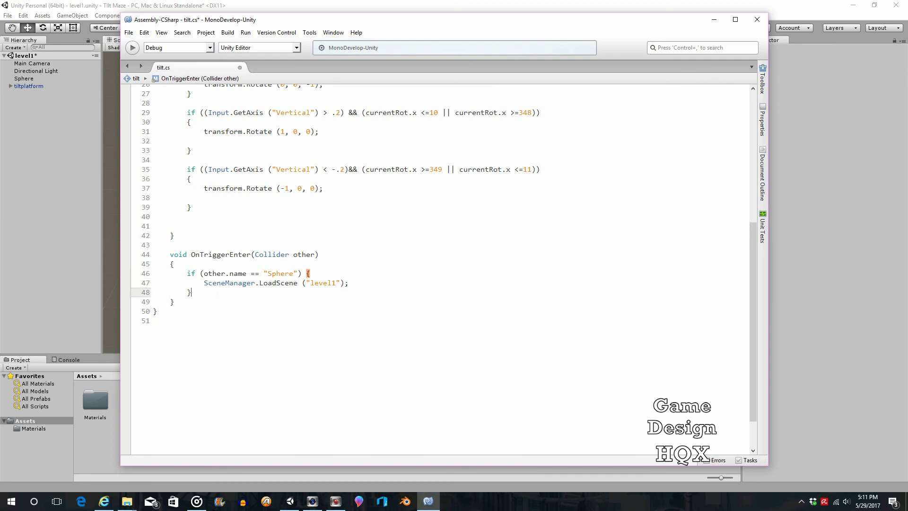
{"action": "left_click", "coordinate": [187, 283]}
{"action": "left_click", "coordinate": [303, 274]}
{"action": "key", "text": "Return"}
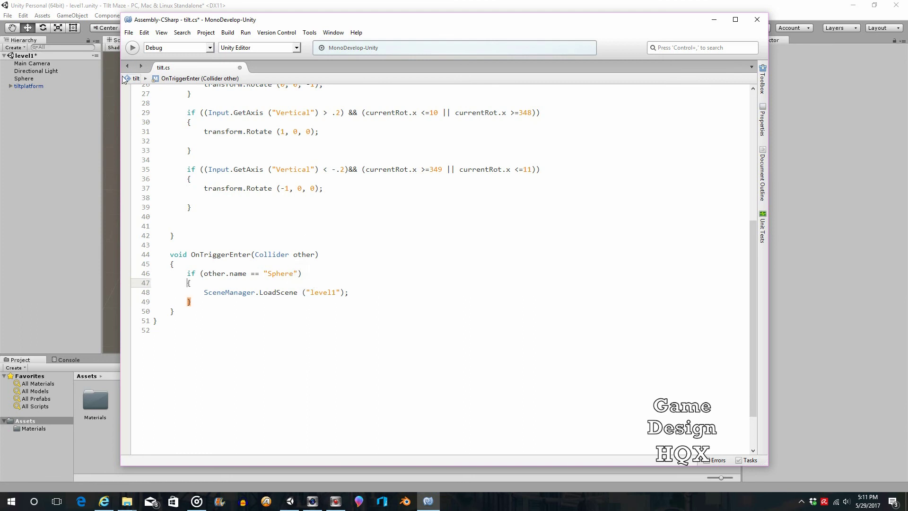
- Save tilt.cs and switch back to the Unity editor
{"action": "left_click", "coordinate": [129, 32]}
{"action": "left_click", "coordinate": [142, 71]}
{"action": "left_click", "coordinate": [282, 7]}
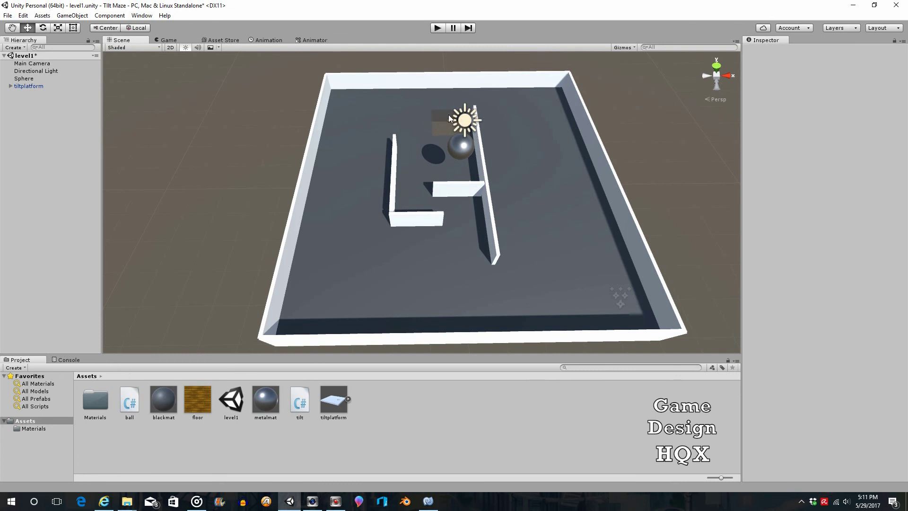
- Play the maze, tilting the board up and then down with the arrow keys, and stop
{"action": "left_click", "coordinate": [438, 28]}
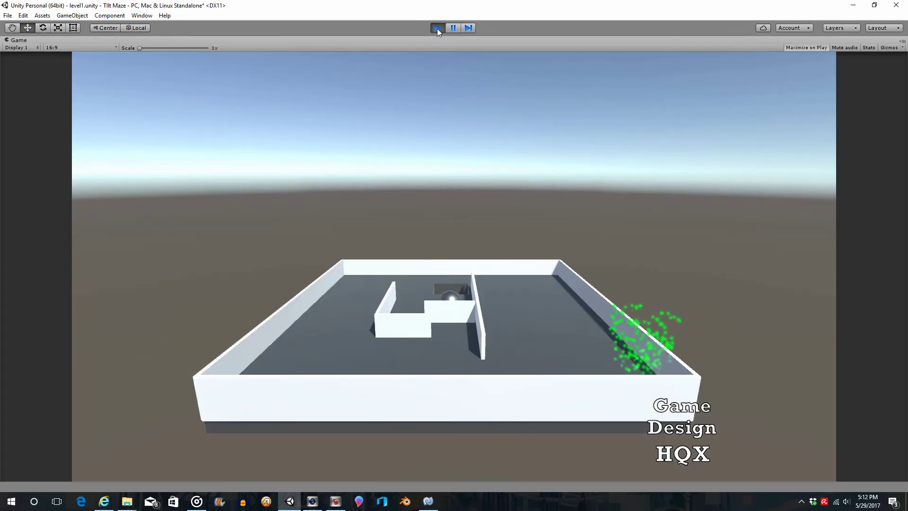
{"action": "key", "text": "Up"}
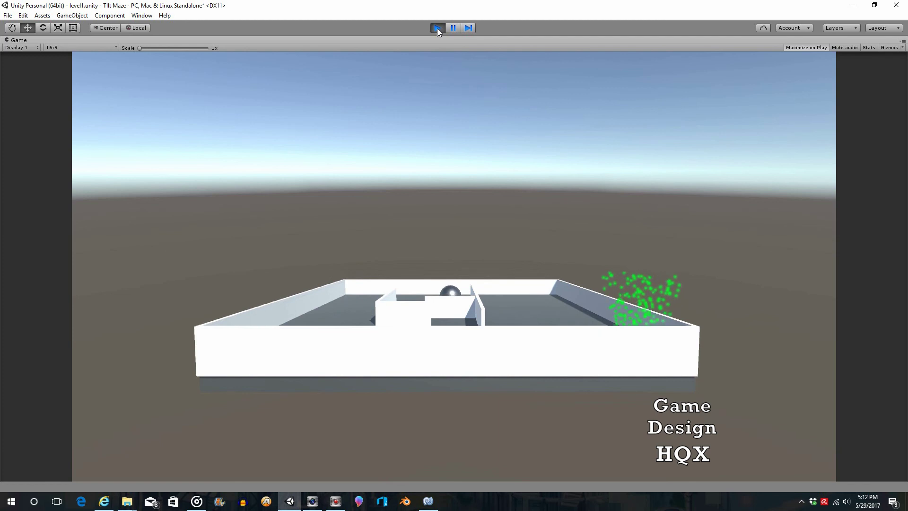
{"action": "key", "text": "Down"}
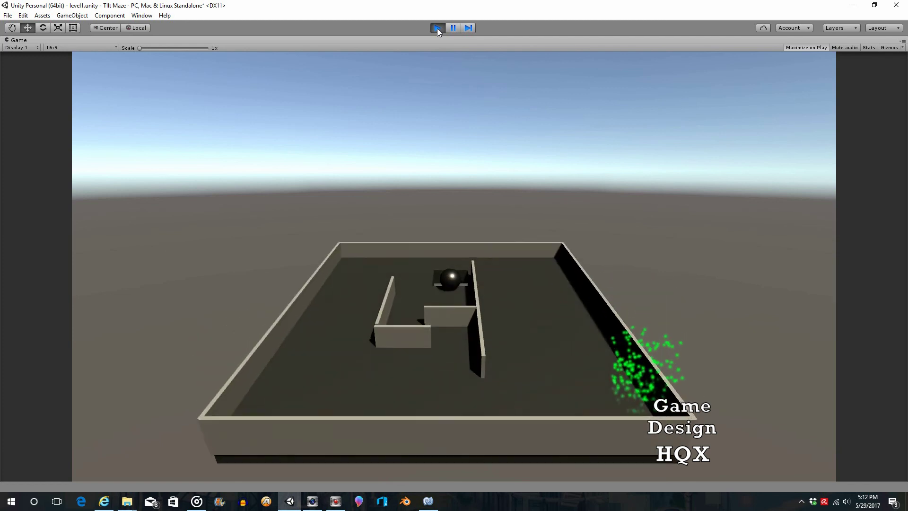
{"action": "key", "text": "Down"}
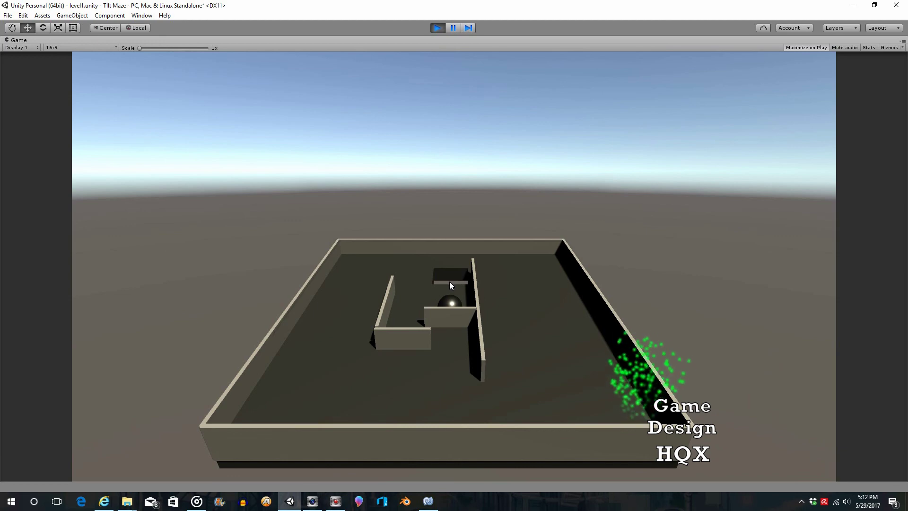
{"action": "left_click", "coordinate": [438, 29]}
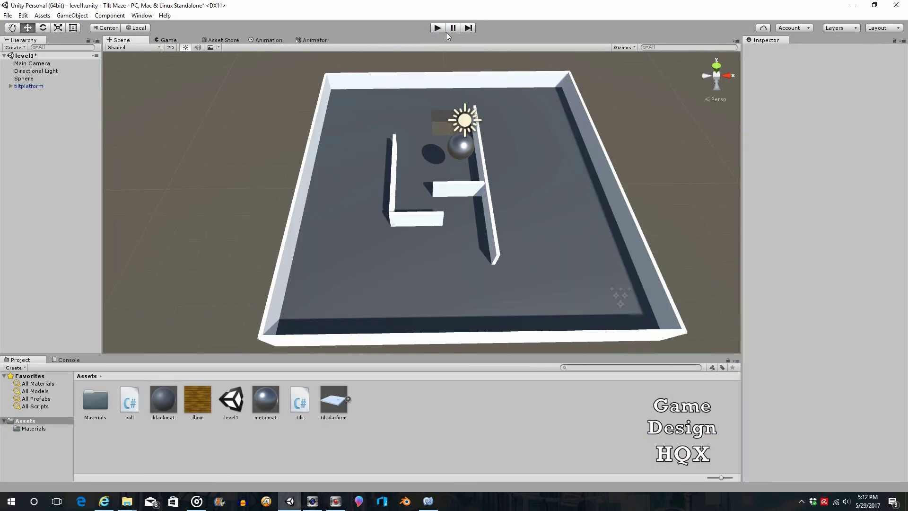
{"action": "left_click", "coordinate": [430, 501]}
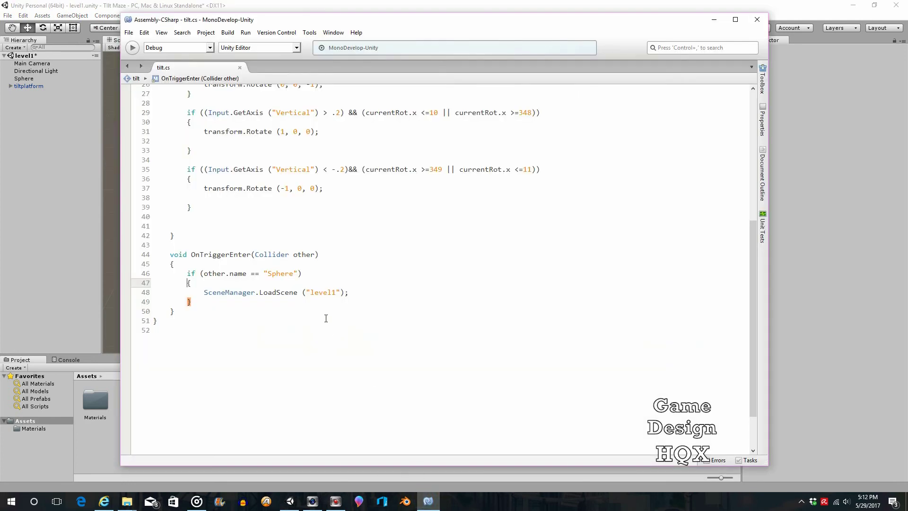
{"action": "left_click_drag", "start_coordinate": [337, 297], "coordinate": [330, 301]}
{"action": "scroll", "coordinate": [374, 294], "scroll_direction": "up", "scroll_amount": 8}
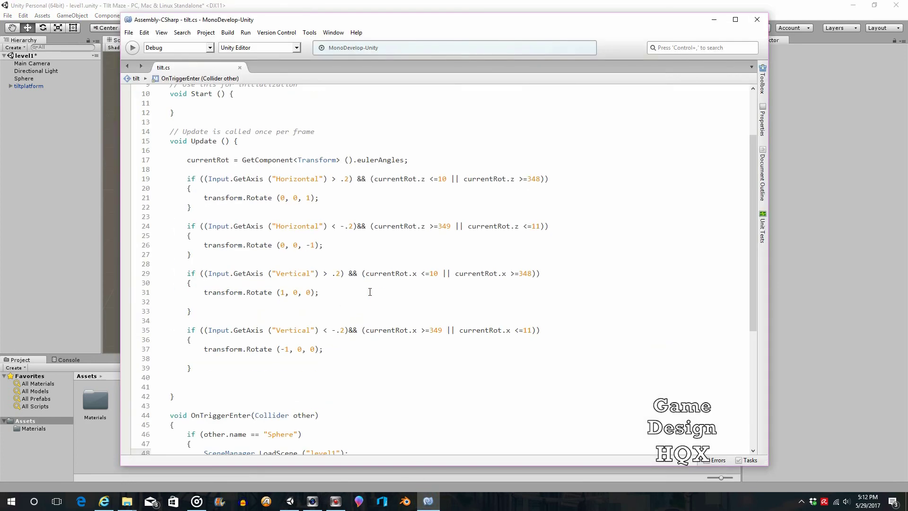
{"action": "left_click", "coordinate": [129, 33]}
{"action": "left_click", "coordinate": [299, 4]}
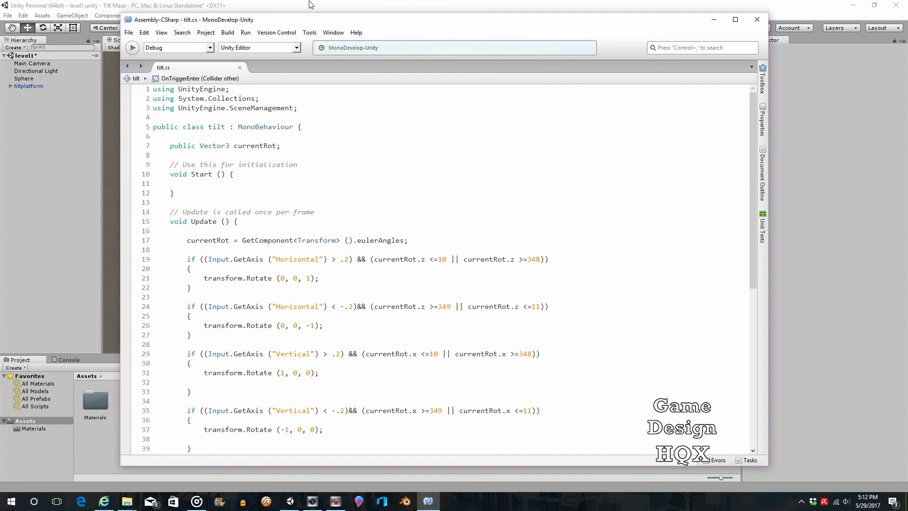